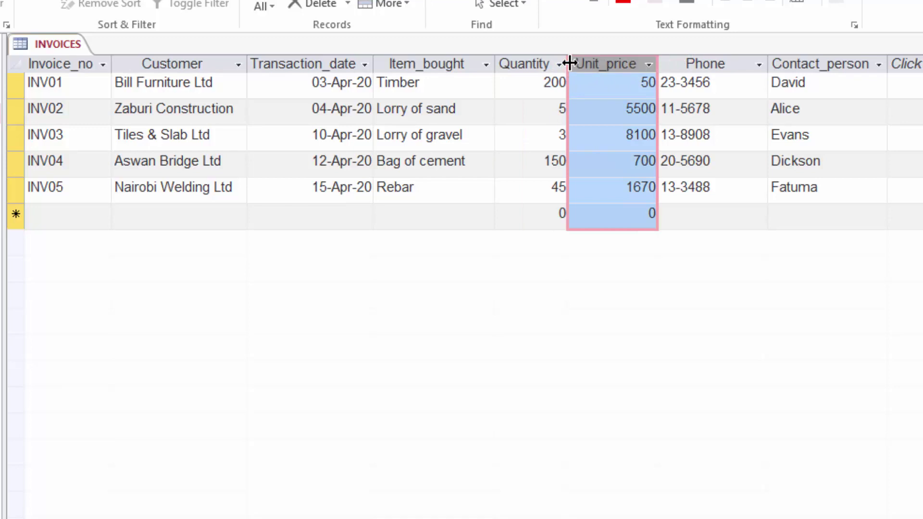
Step: Widen the Quantity column in the INVOICES table datasheet
left_click_drag(569, 63, 588, 63)
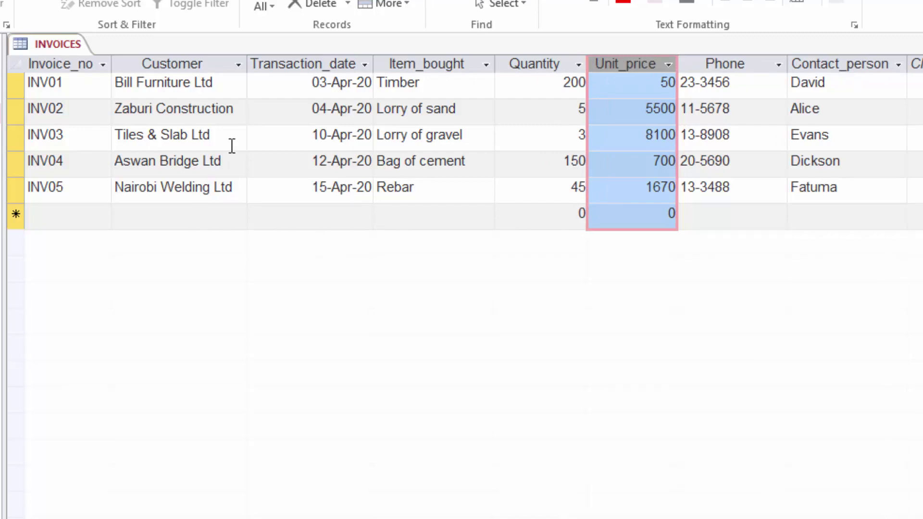
left_click(178, 93)
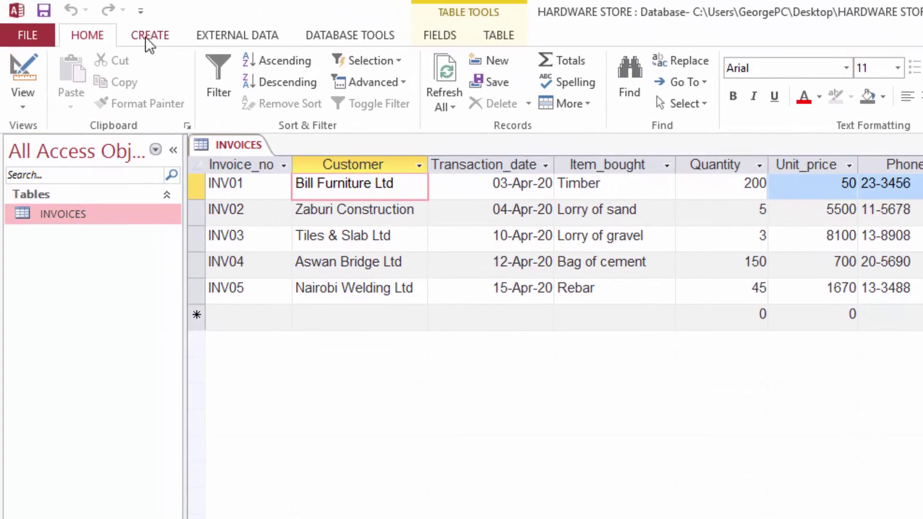
Step: Create a new query in design view and add the INVOICES table as its source
left_click(148, 34)
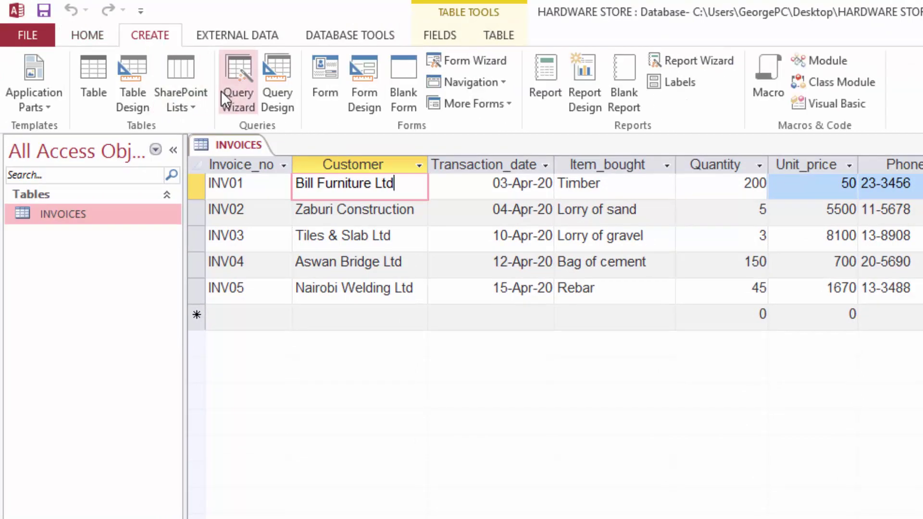
left_click(274, 86)
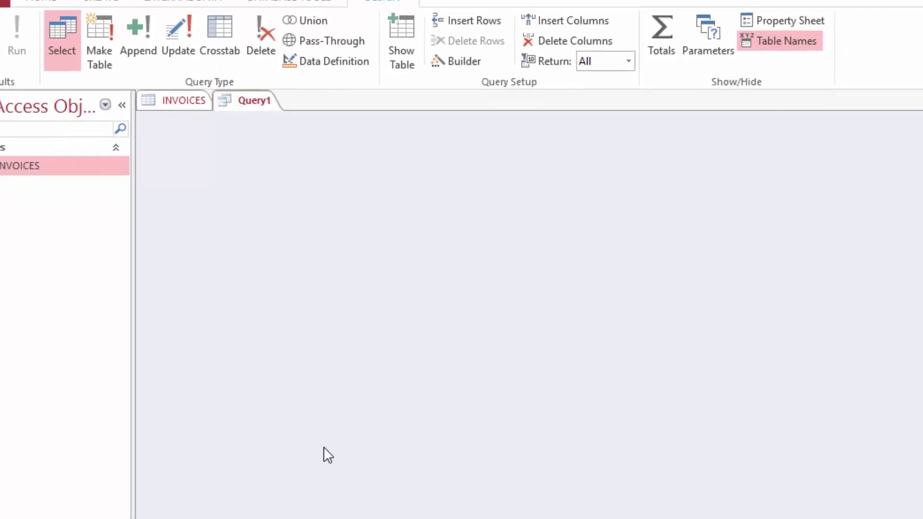
left_click_drag(302, 390, 242, 161)
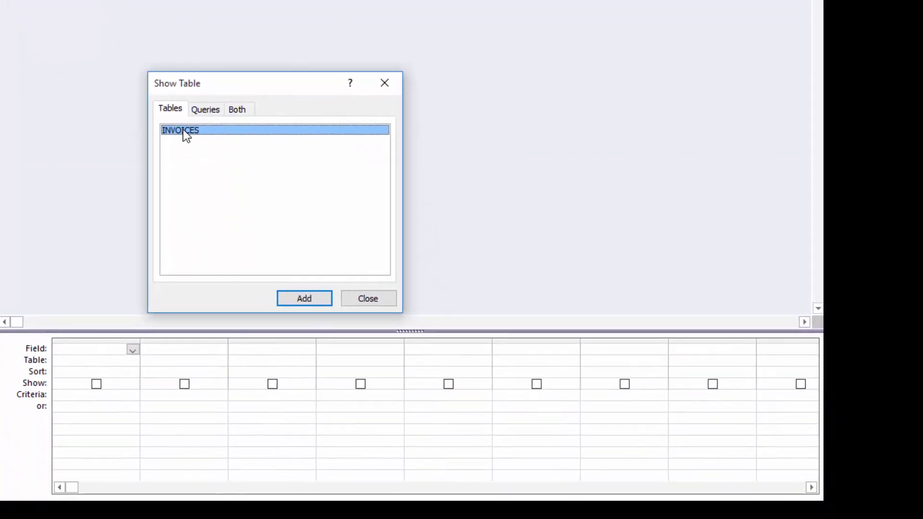
left_click(305, 298)
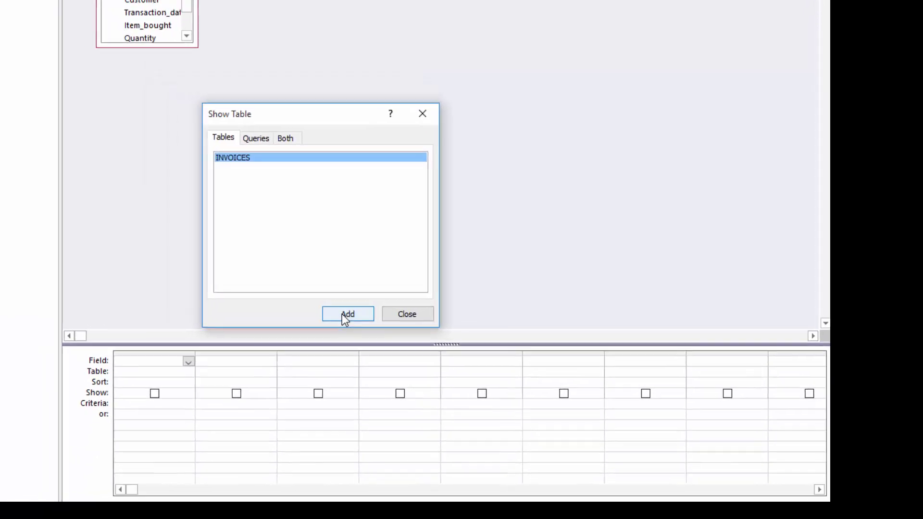
left_click(455, 335)
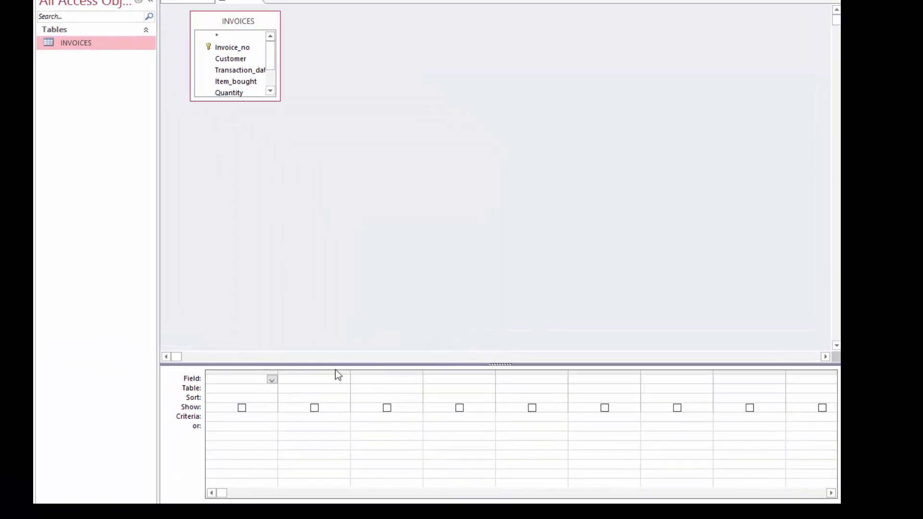
Step: Move the divider between the table area and the query design grid upward to bring the grid closer
left_click_drag(333, 363, 308, 247)
left_click_drag(308, 150, 304, 153)
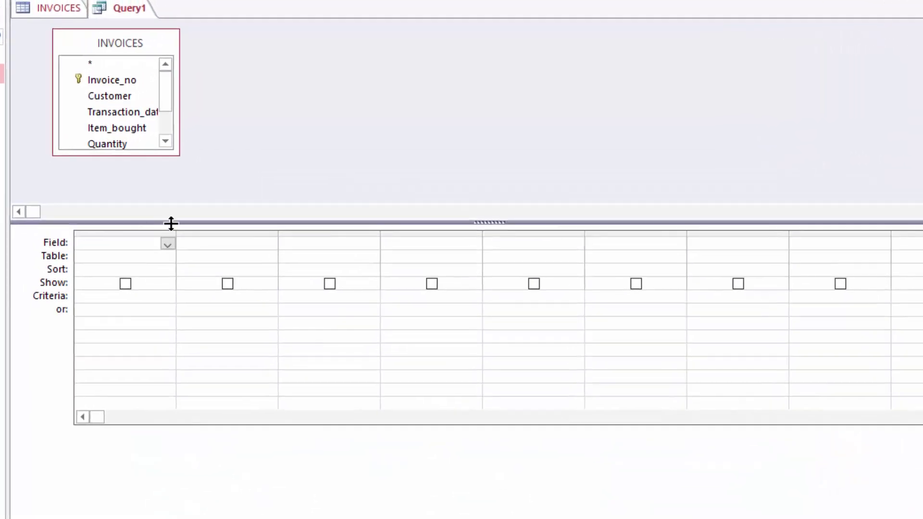
mouse_move(173, 200)
left_mouse_down()
mouse_move(173, 190)
mouse_move(176, 196)
left_mouse_up()
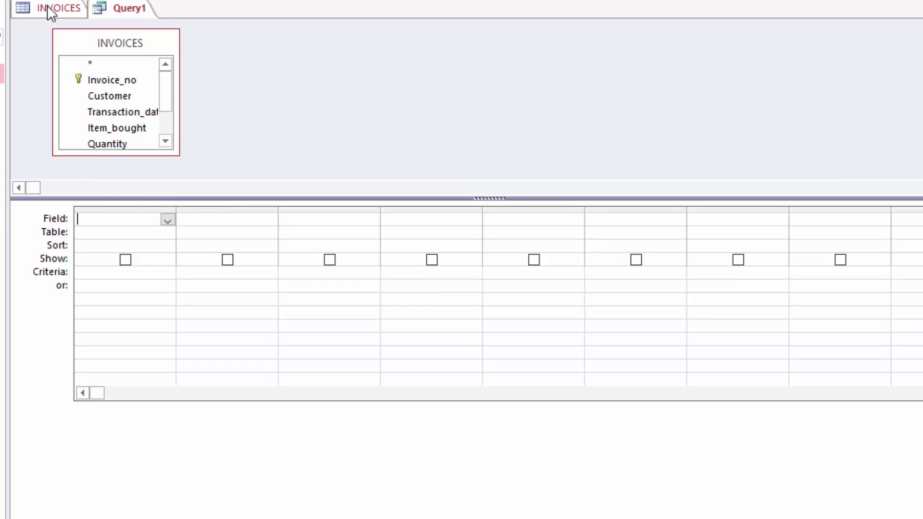
Step: Close the INVOICES table and save the changes to its layout
left_click(48, 6)
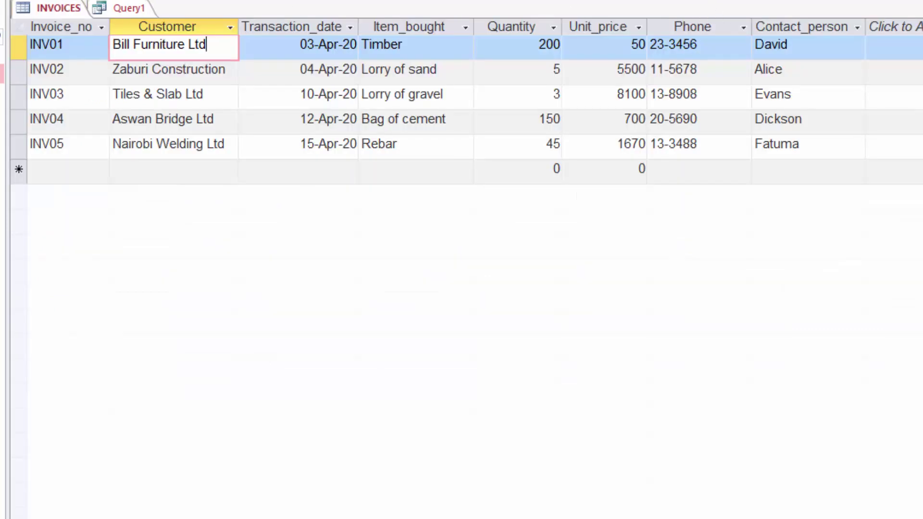
left_click(917, 8)
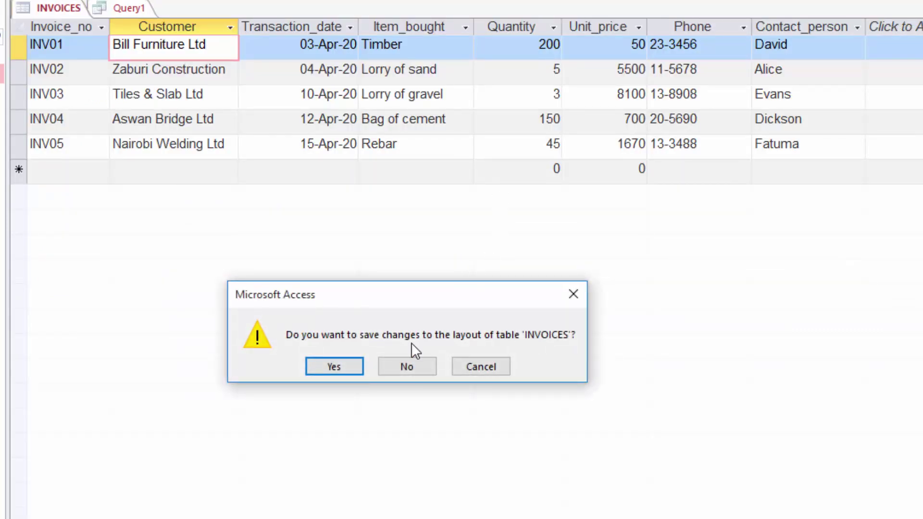
left_click(334, 366)
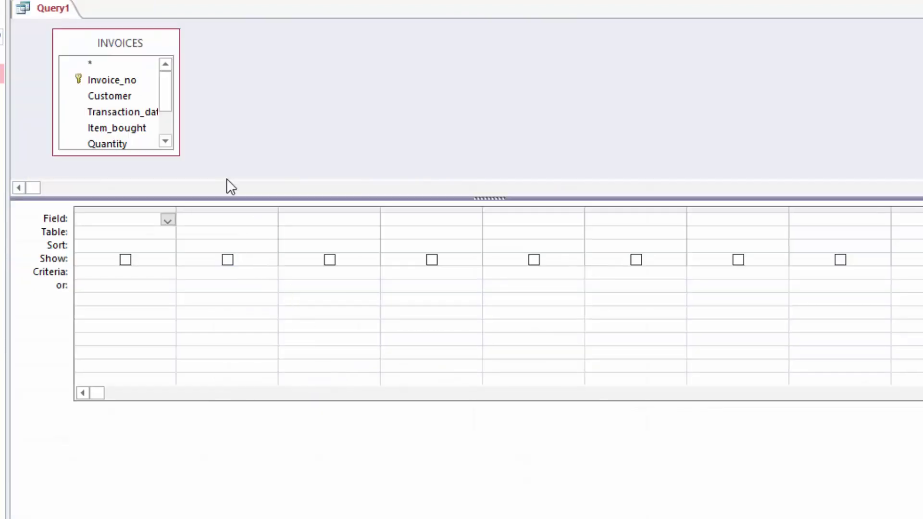
Step: Enlarge the table area and the INVOICES field list until every field fits without scrolling
left_click_drag(120, 156, 123, 179)
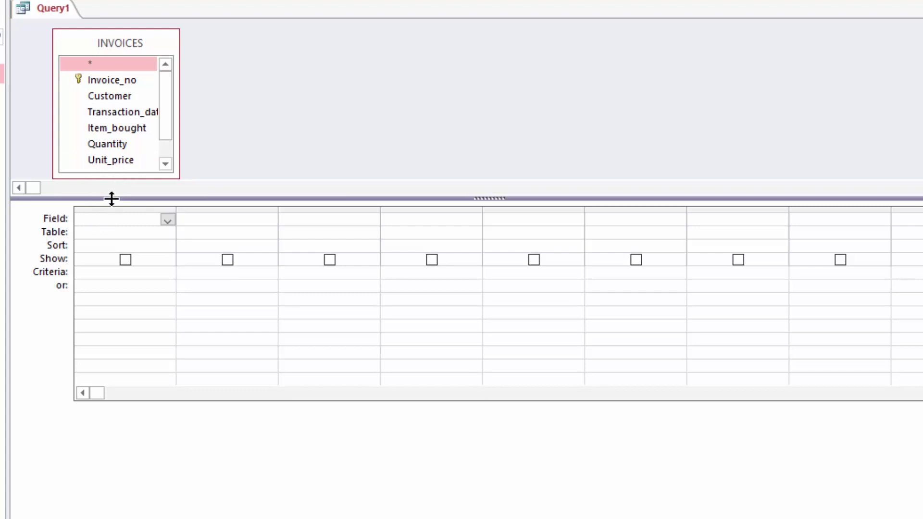
left_click_drag(112, 198, 119, 223)
left_click_drag(114, 177, 117, 210)
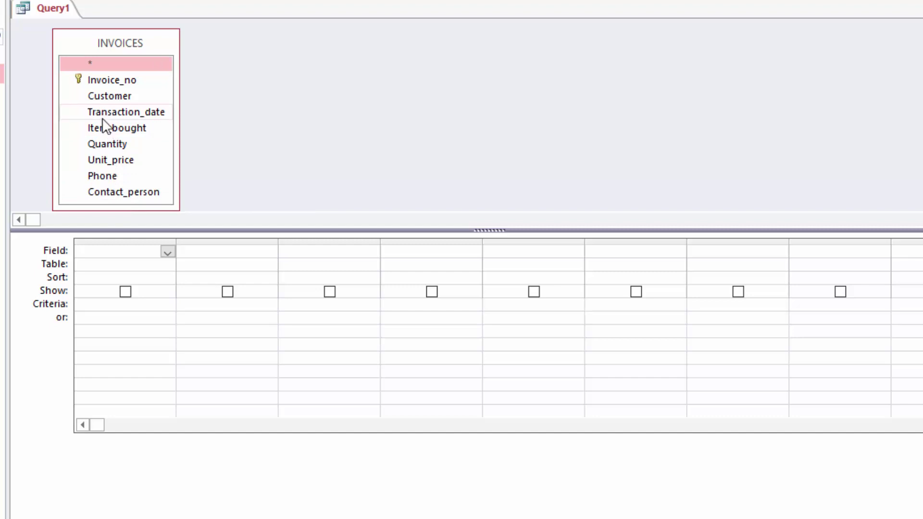
Step: Add the Invoice_no, Customer, Transaction_date, Item_bought, Quantity and Unit_price fields to the query grid, leaving out Phone and Contact_person
left_click(109, 176)
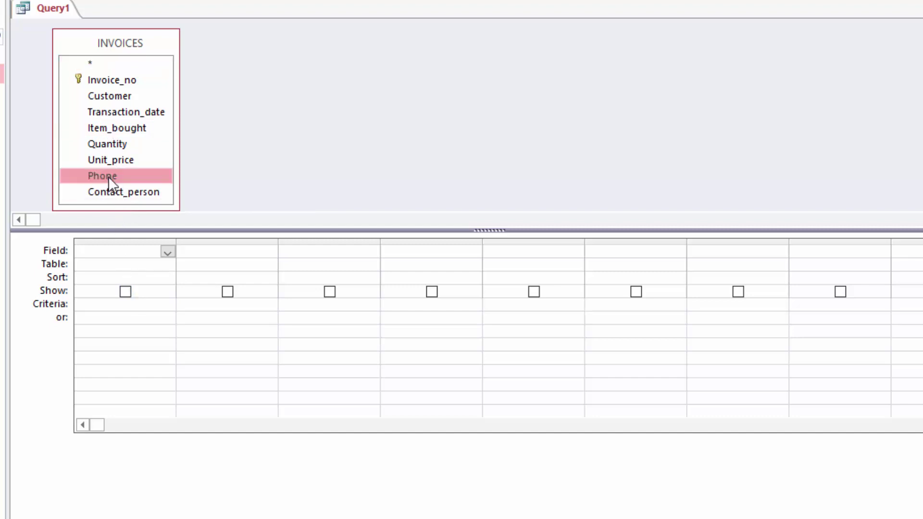
left_click(115, 191)
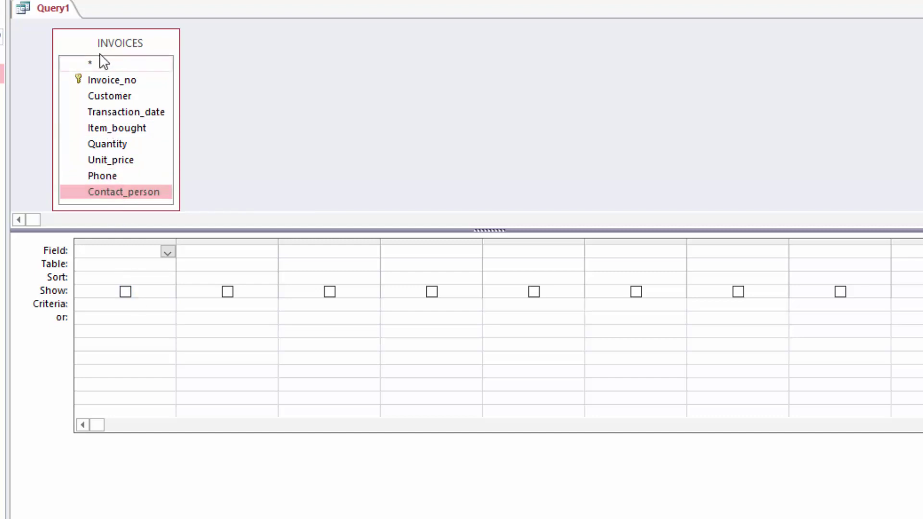
double_click(104, 81)
double_click(107, 98)
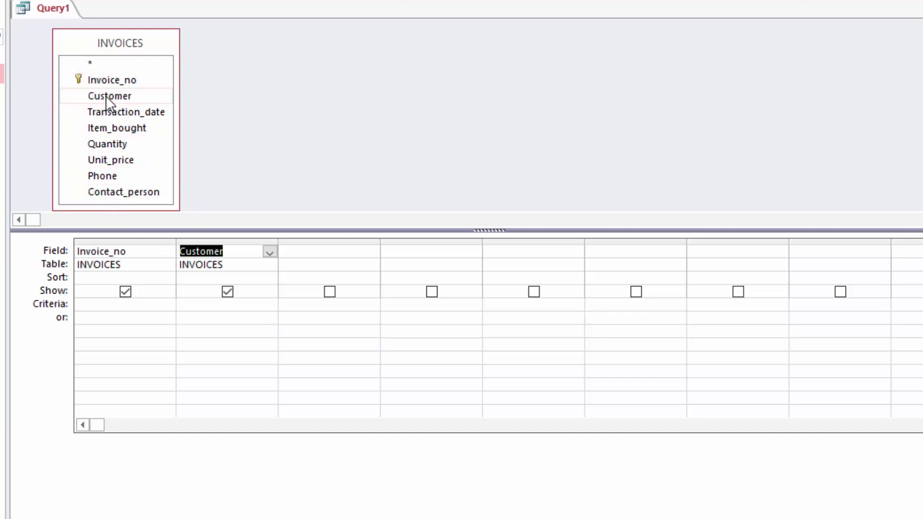
left_click(112, 115)
double_click(112, 110)
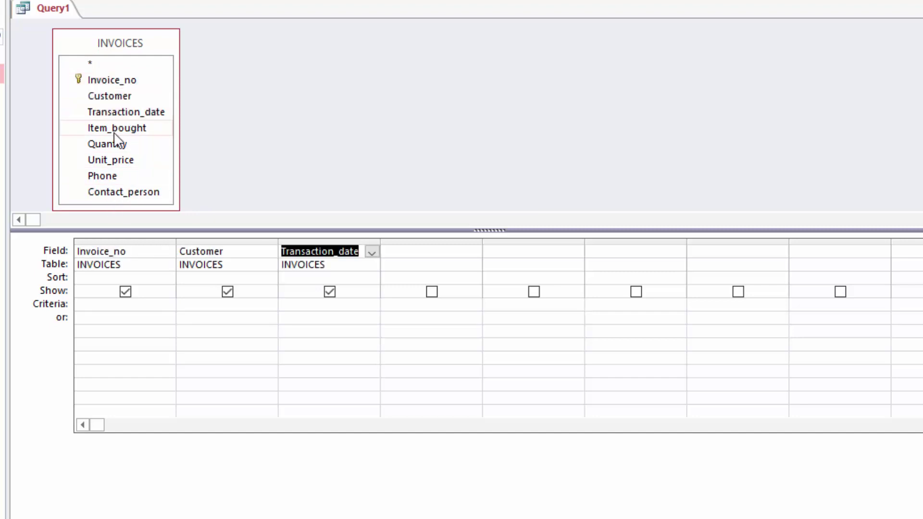
double_click(113, 129)
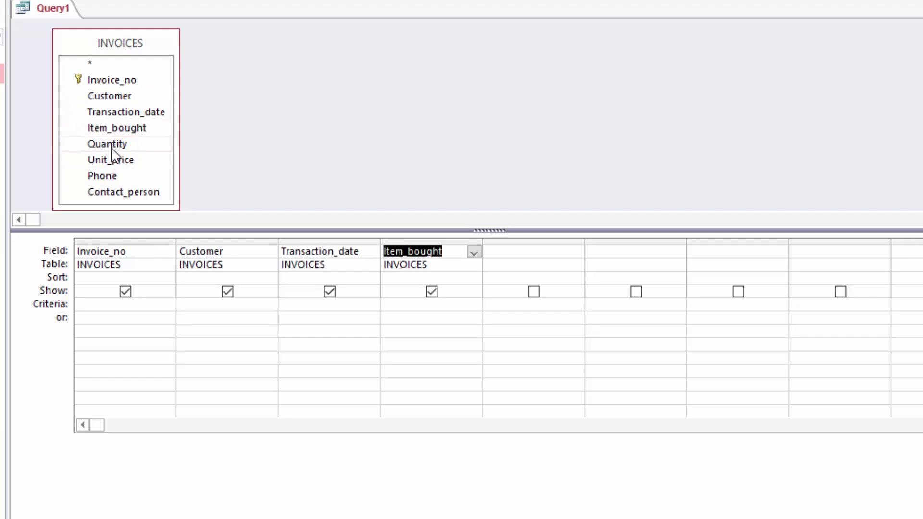
double_click(111, 145)
double_click(111, 159)
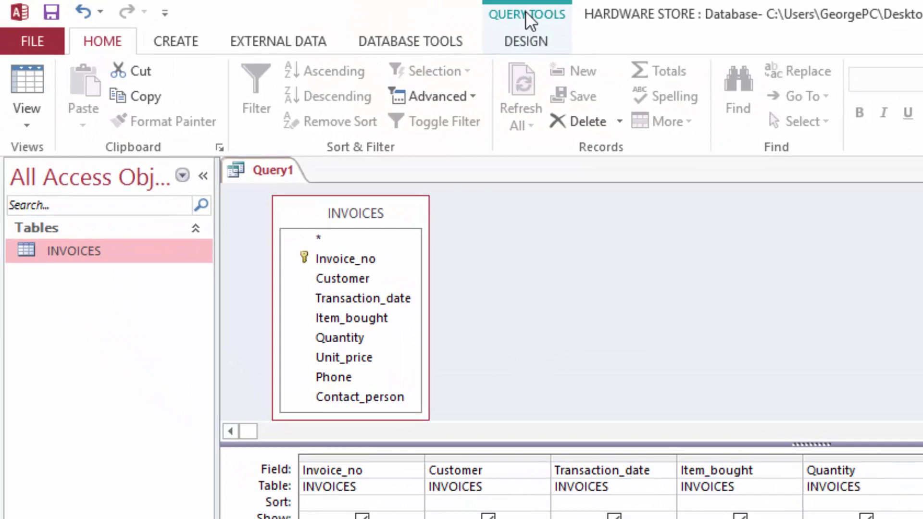
Step: Run the query to display the selected invoice fields as a datasheet
left_click(526, 39)
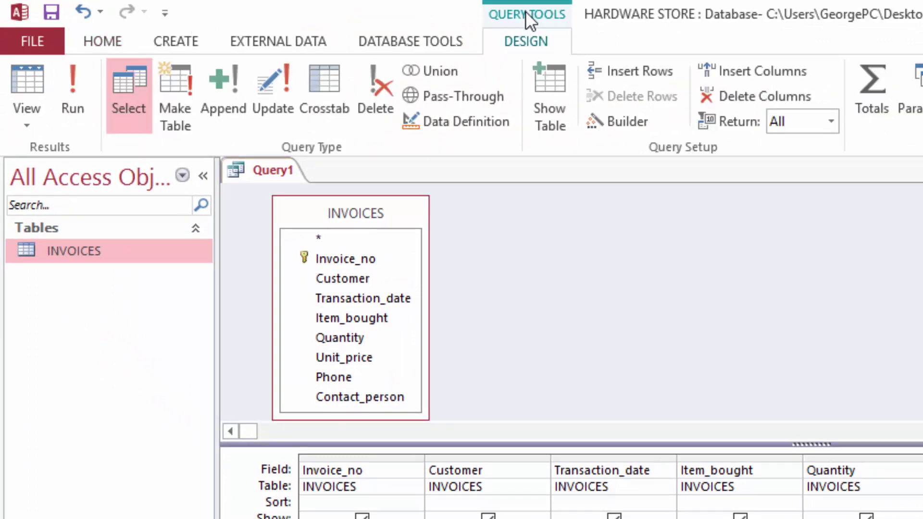
left_click(74, 96)
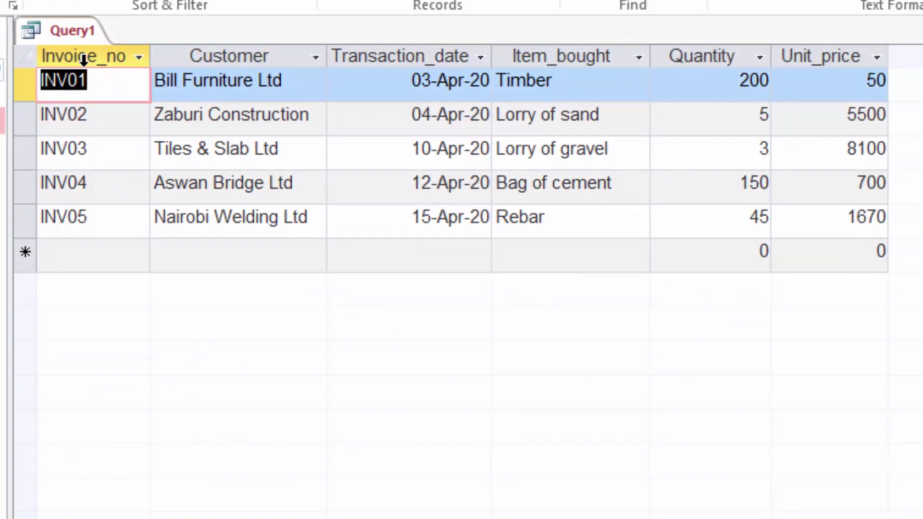
Step: Widen the Customer and Transaction_date columns in the query results and slightly narrow the Item_bought column
left_click_drag(329, 56, 339, 57)
left_click_drag(505, 60, 521, 58)
left_click(673, 57)
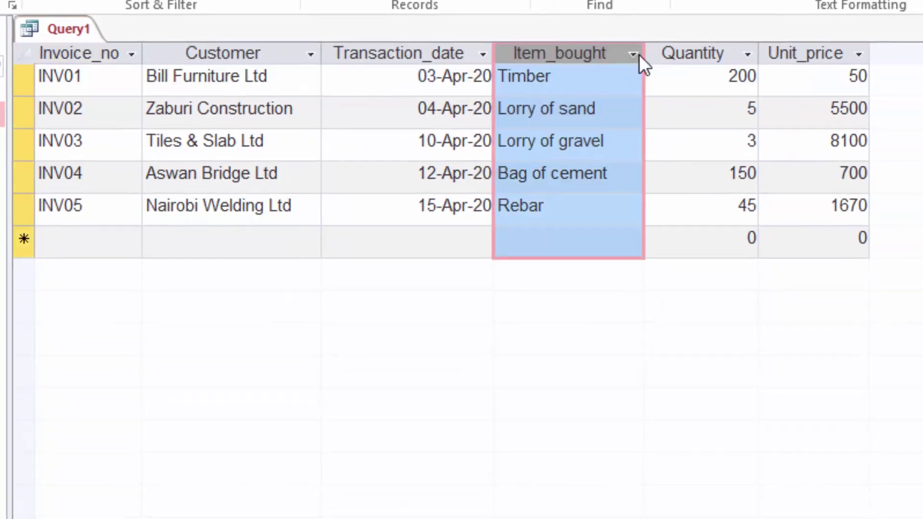
left_click(633, 54)
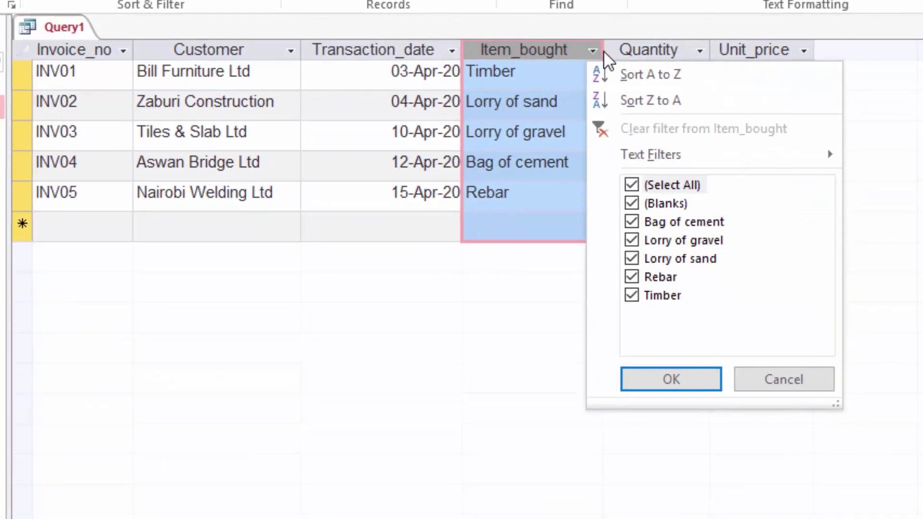
left_click(467, 302)
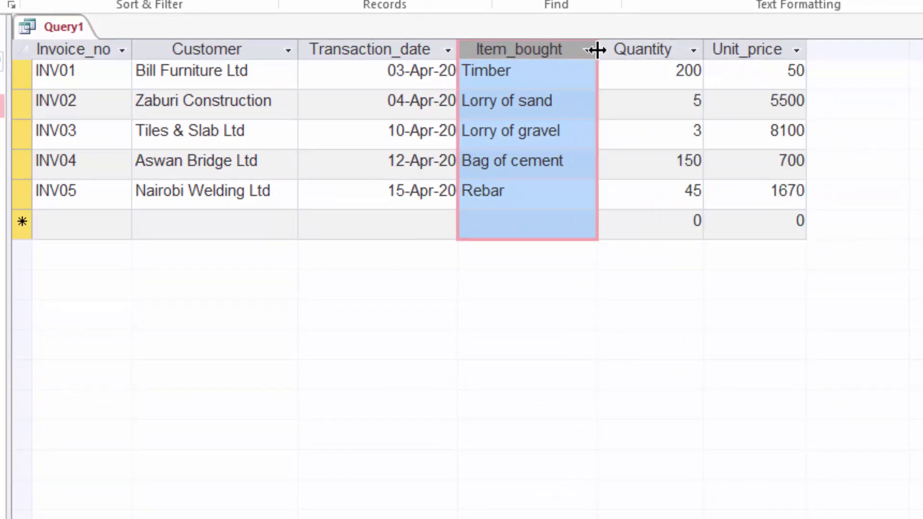
left_click_drag(598, 50, 591, 50)
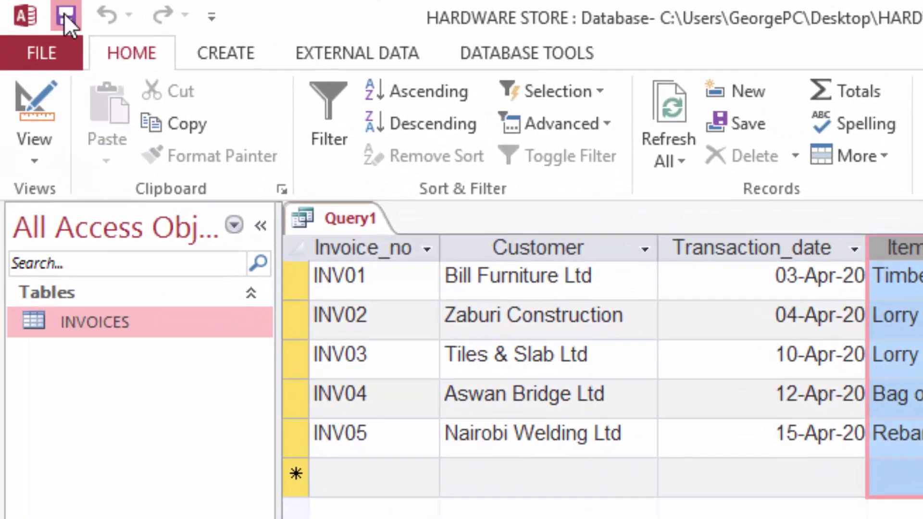
Step: Save the query under the name InvoicesQuery
left_click(65, 15)
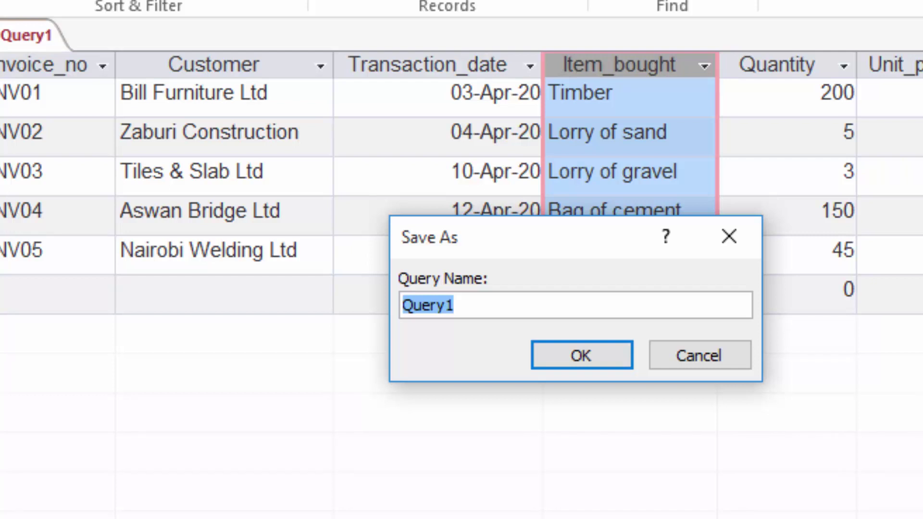
type("Inv")
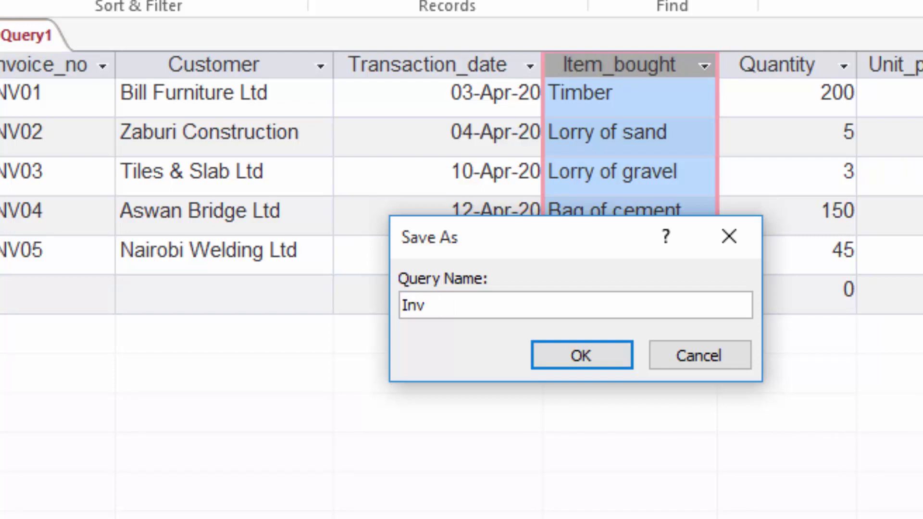
type("oicesQuer")
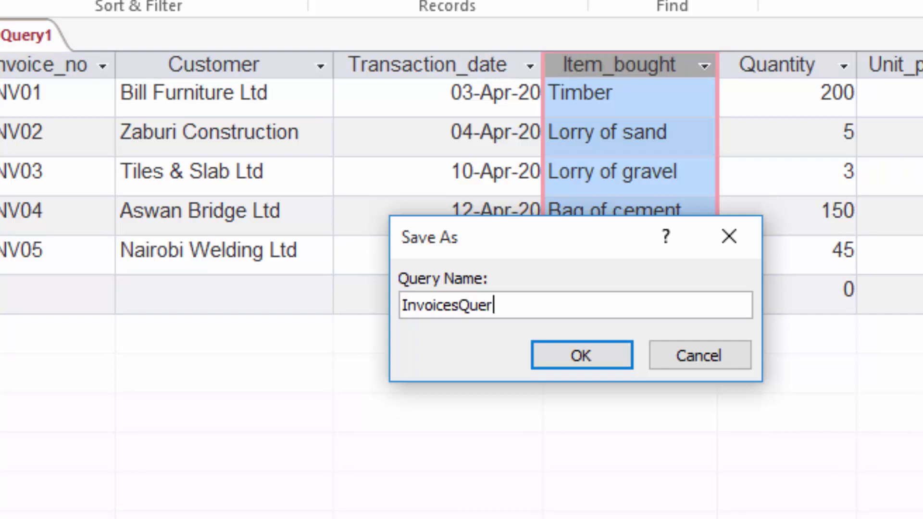
type("y")
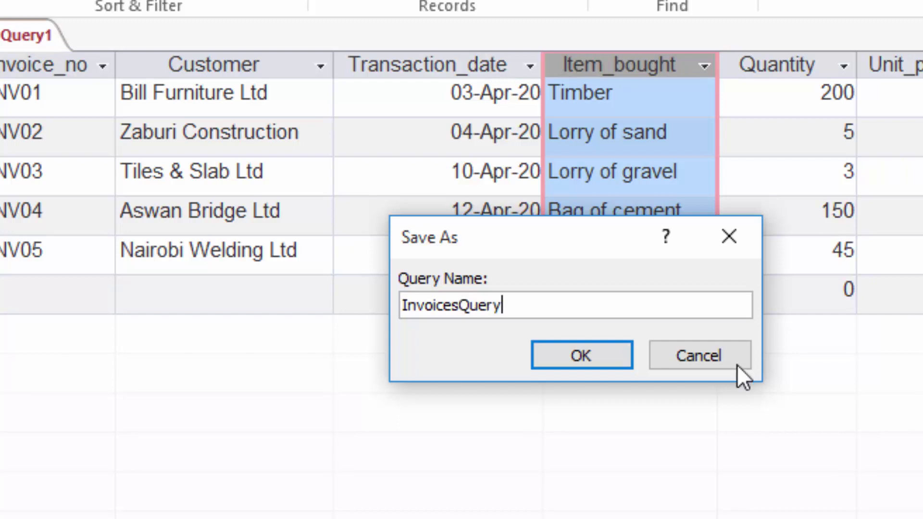
left_click(602, 362)
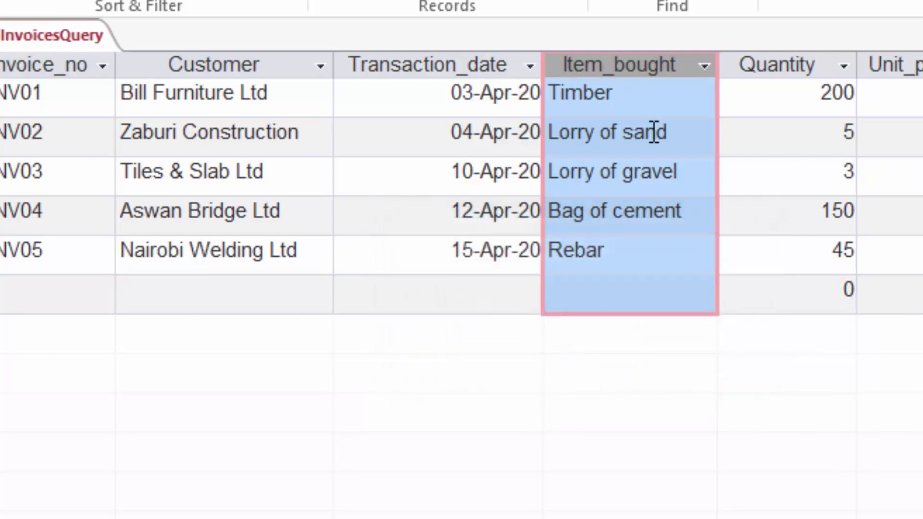
Step: Examine the Quantity and Unit_price columns in the InvoicesQuery results by highlighting each one in turn
left_click(783, 53)
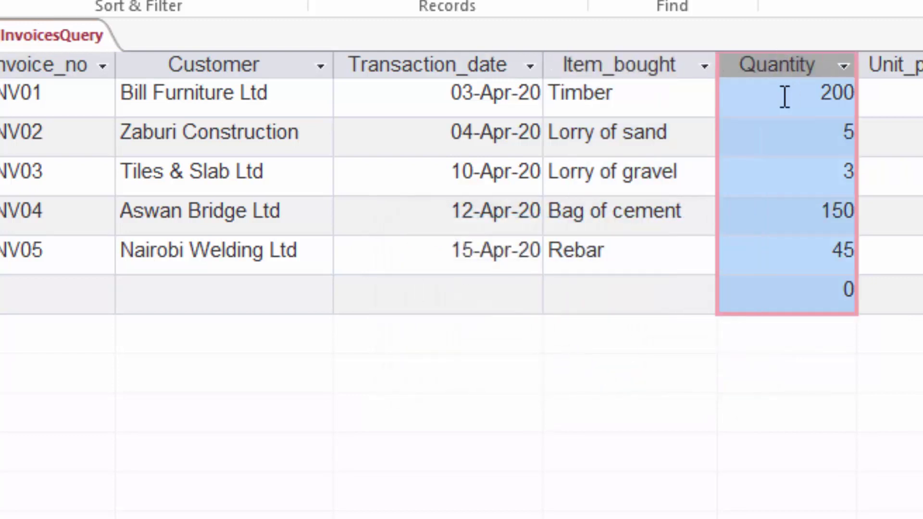
left_click(906, 64)
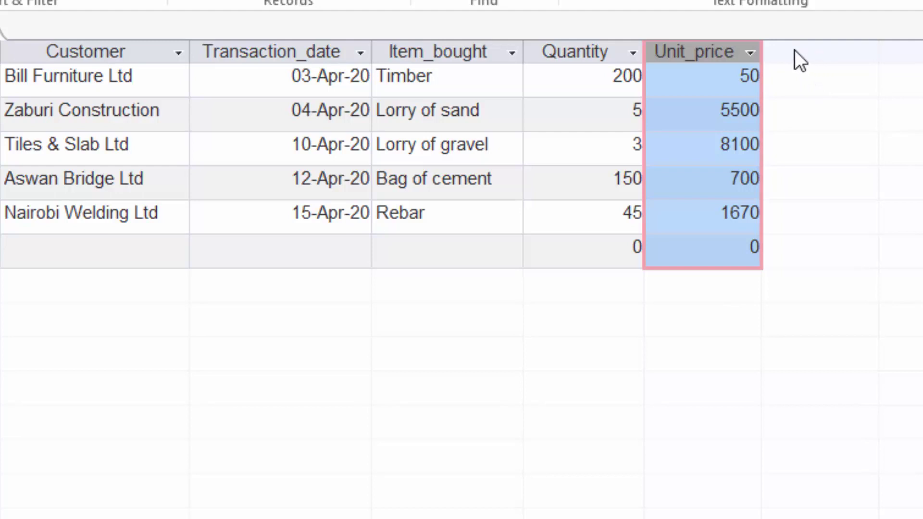
left_click(574, 44)
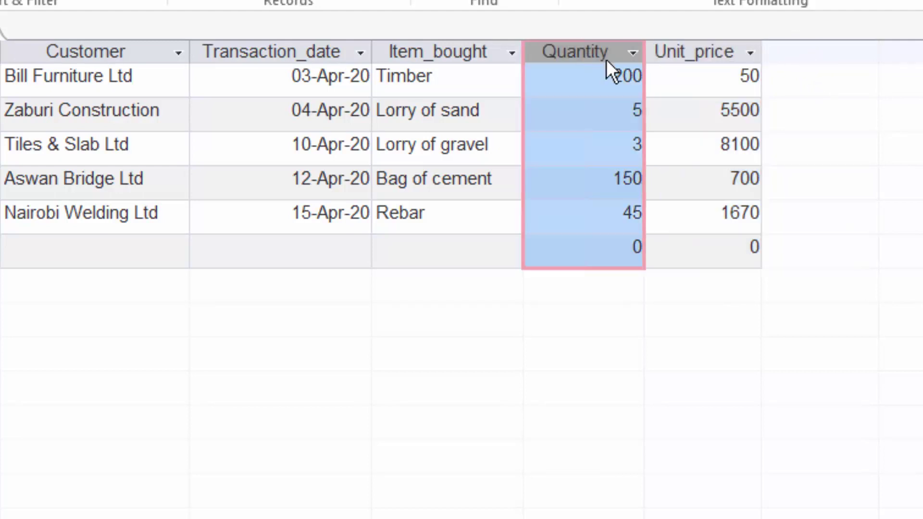
left_click(694, 47)
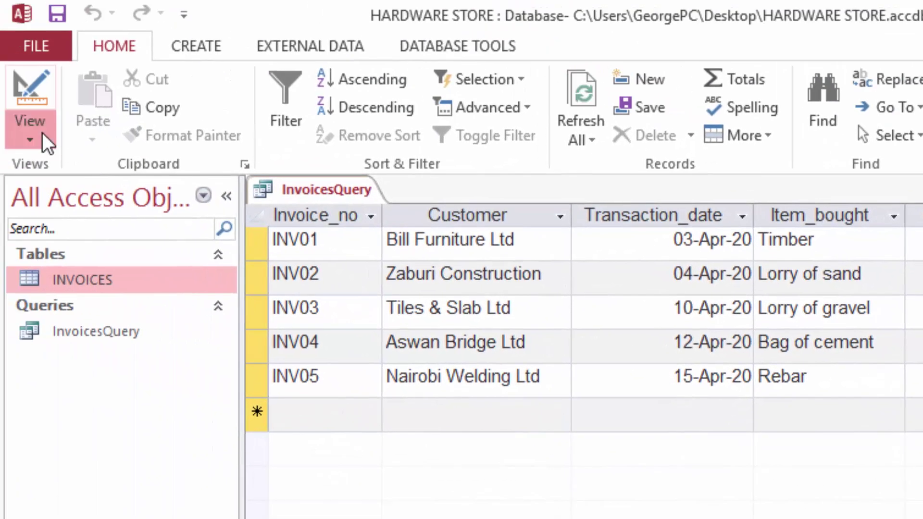
Step: Open InvoicesQuery in Design View and bring up the Zoom editor for the empty field column after Unit_price
left_click(43, 132)
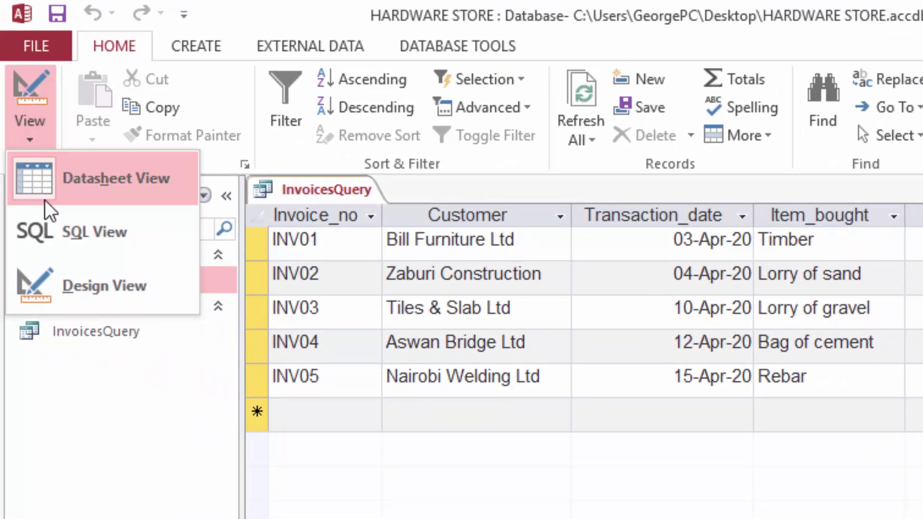
left_click(50, 277)
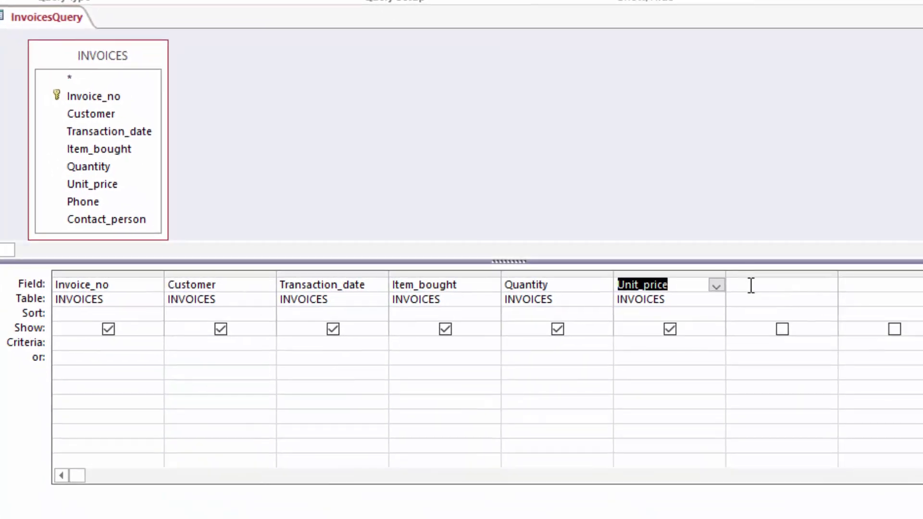
left_click(751, 286)
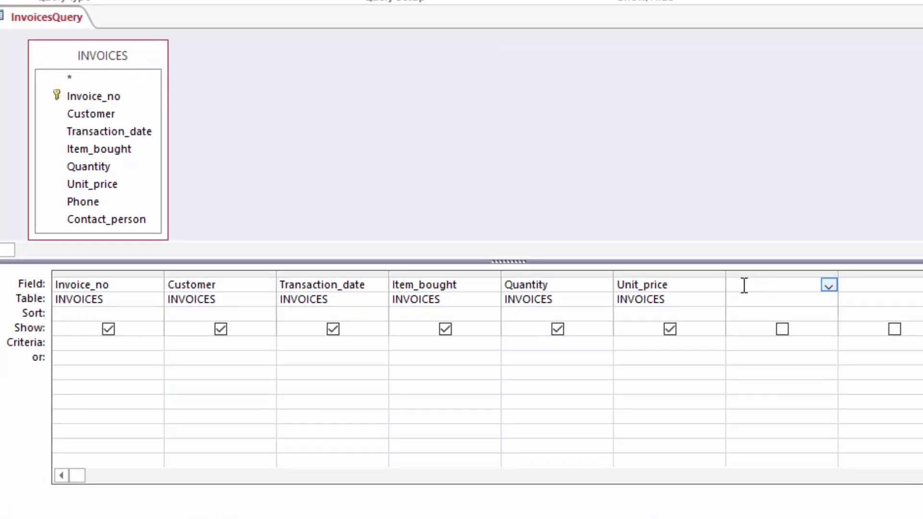
right_click(744, 286)
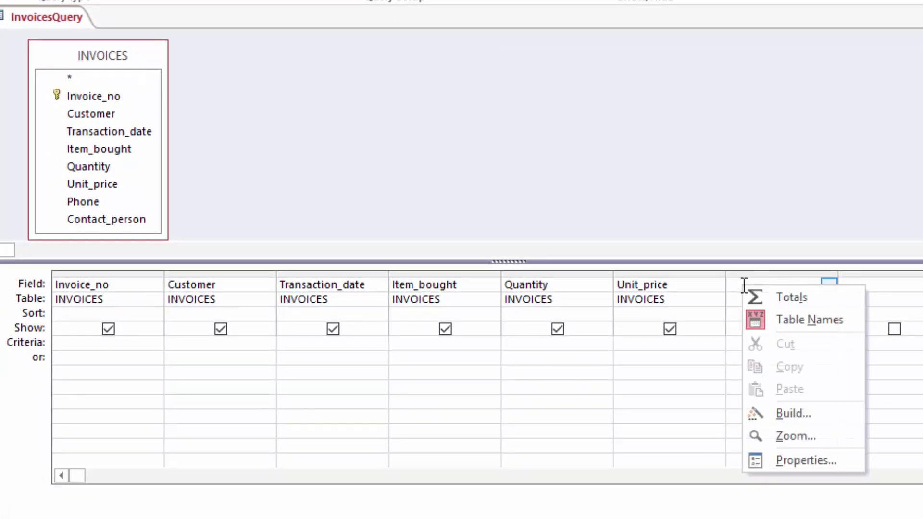
left_click(781, 436)
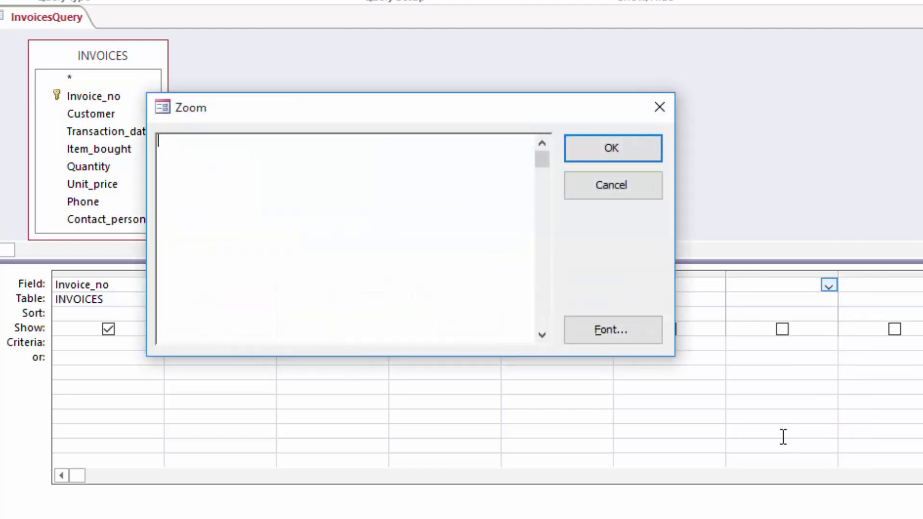
left_click_drag(364, 106, 434, 6)
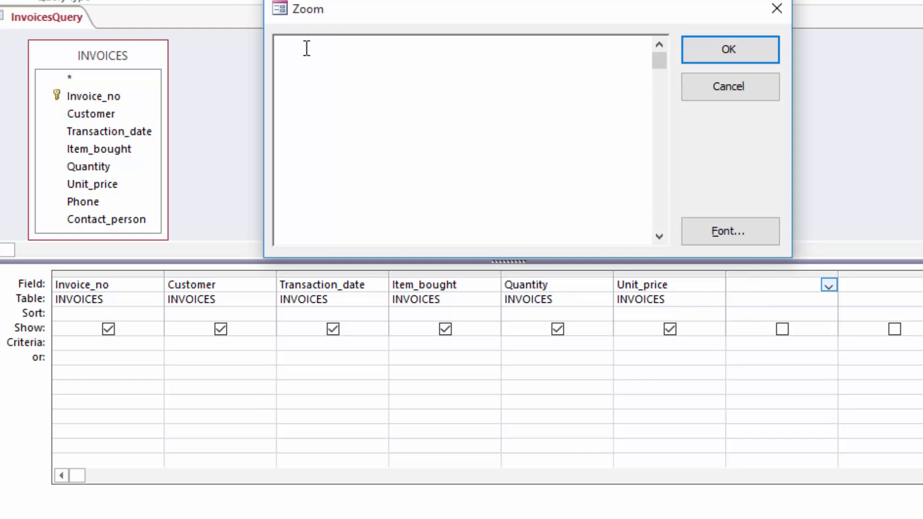
Step: Define a calculated field in the empty column with the expression Amount:Quantity*Unit_price
type("Amount")
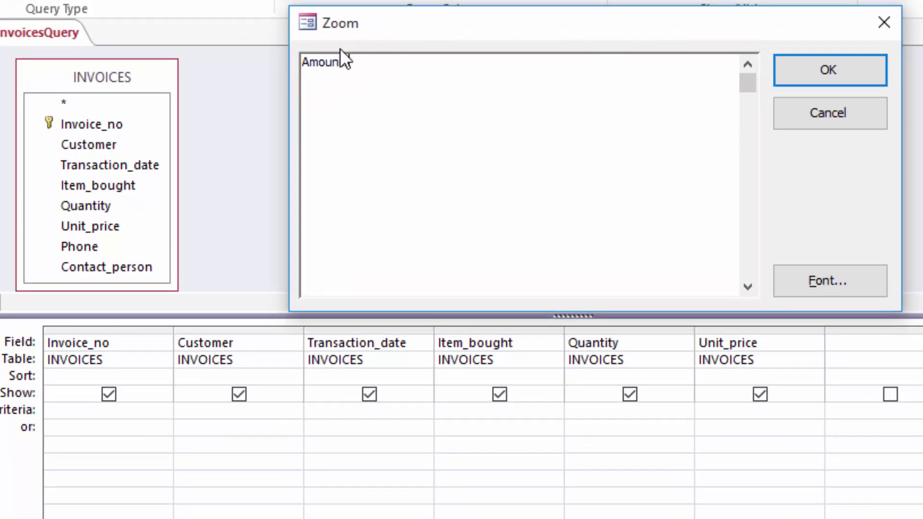
type(":")
left_click_drag(345, 61, 295, 56)
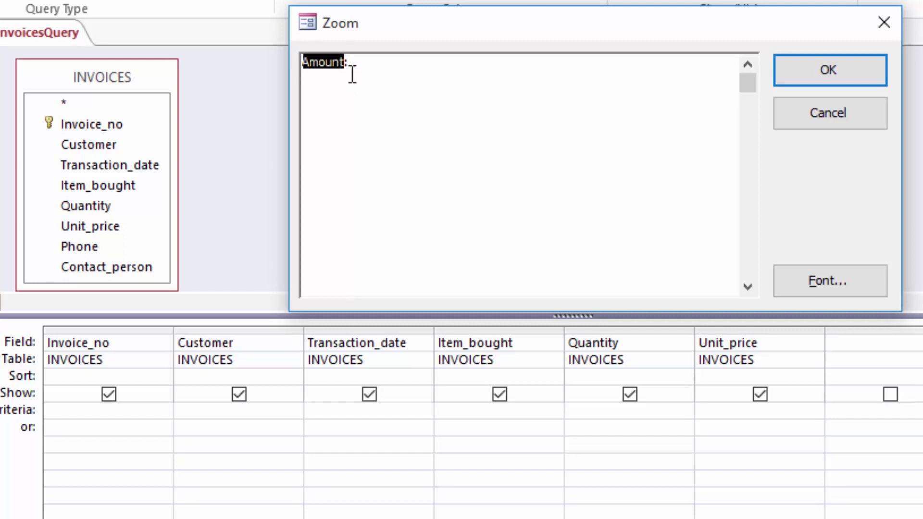
left_click(367, 66)
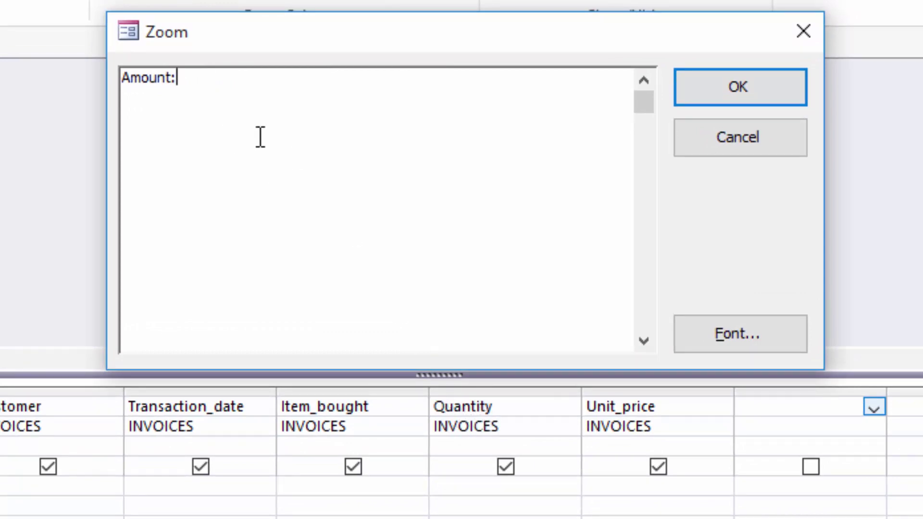
type("Quantity*")
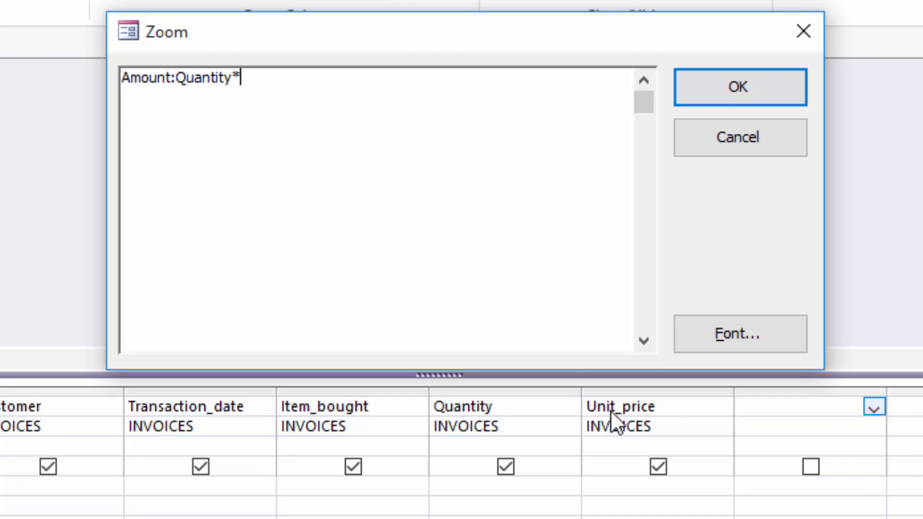
type("Unit_")
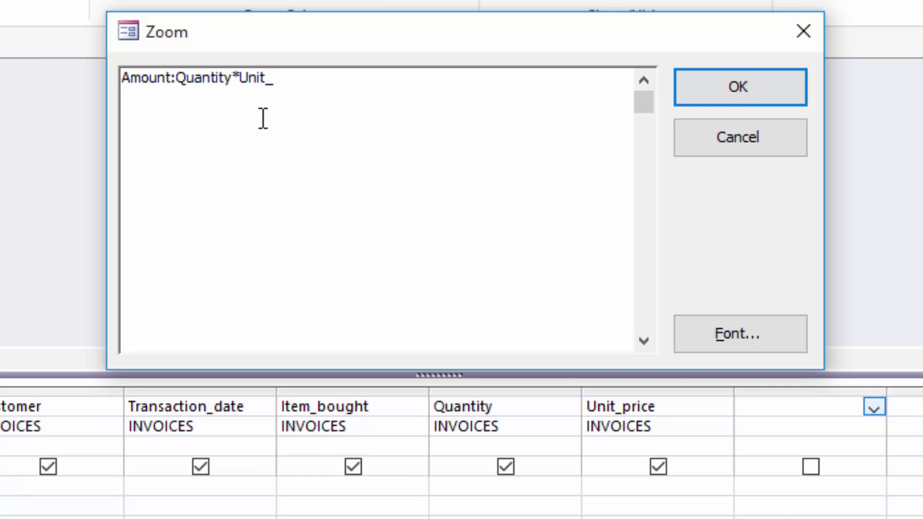
type("price")
left_click(736, 87)
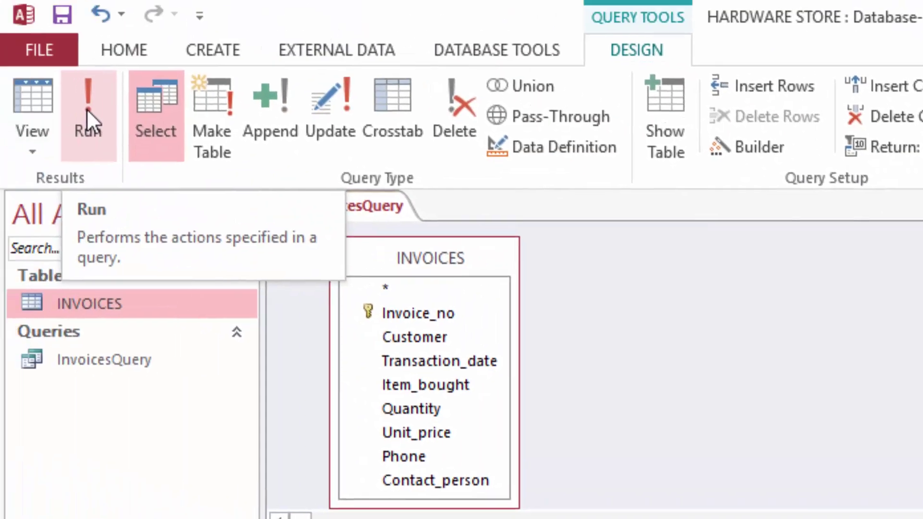
Step: Run the query, slightly widen the Unit_price and Amount columns in the results, and slightly narrow the Invoice_no column
left_click(87, 106)
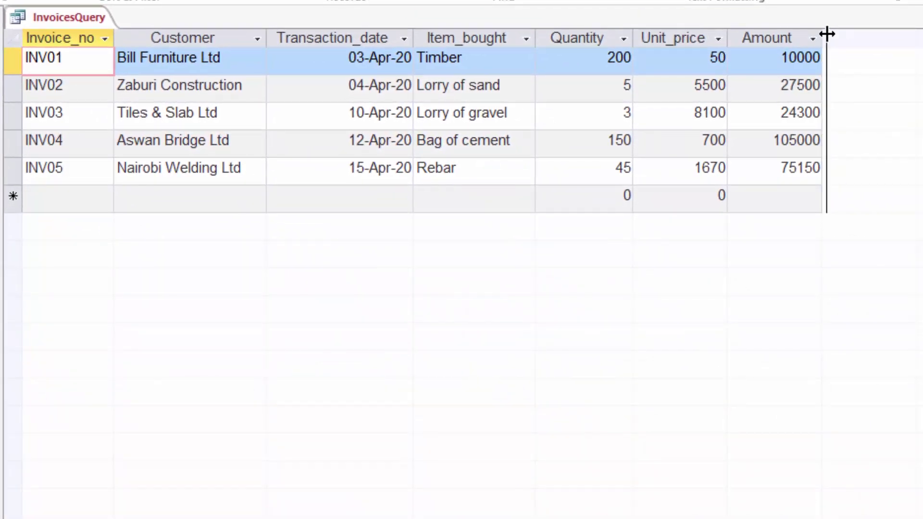
left_click_drag(827, 34, 826, 34)
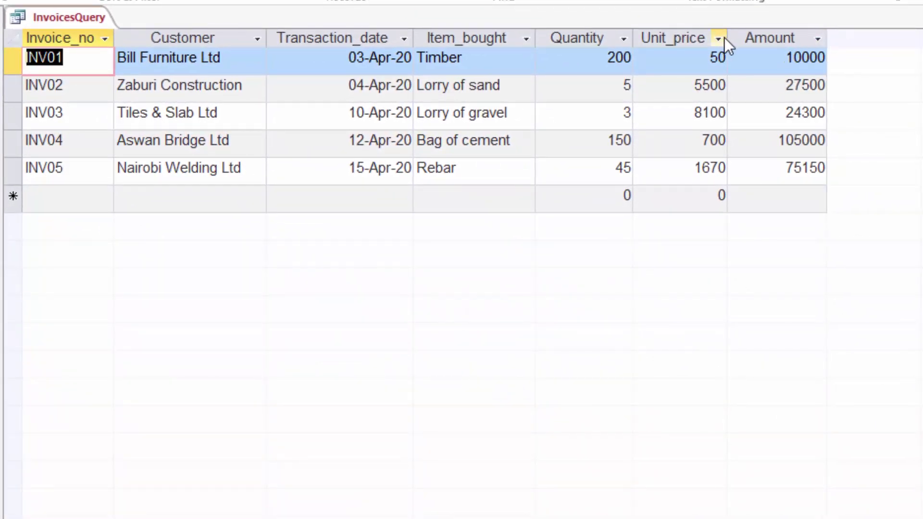
left_click_drag(728, 33, 739, 32)
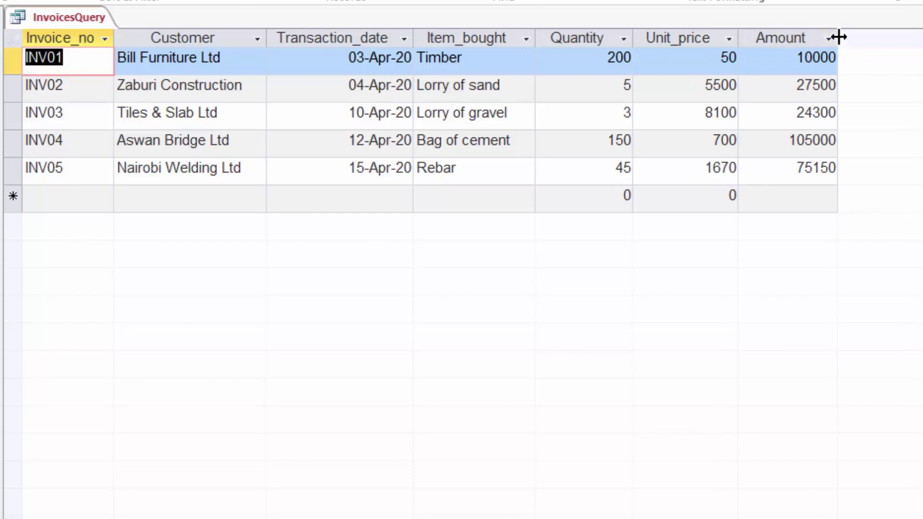
left_click_drag(839, 35, 842, 35)
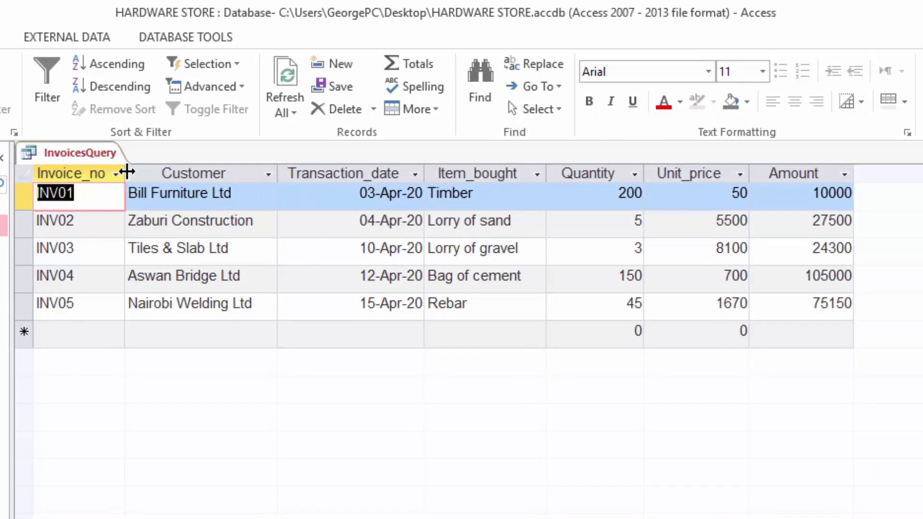
left_click_drag(127, 172, 118, 172)
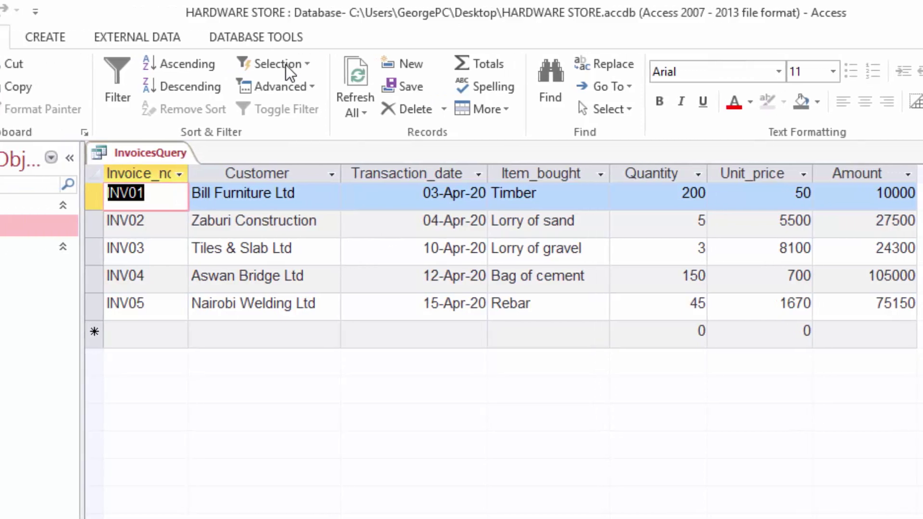
Step: Create a report from InvoicesQuery and narrow its Invoice_no and Customer columns to fit their contents
left_click(47, 35)
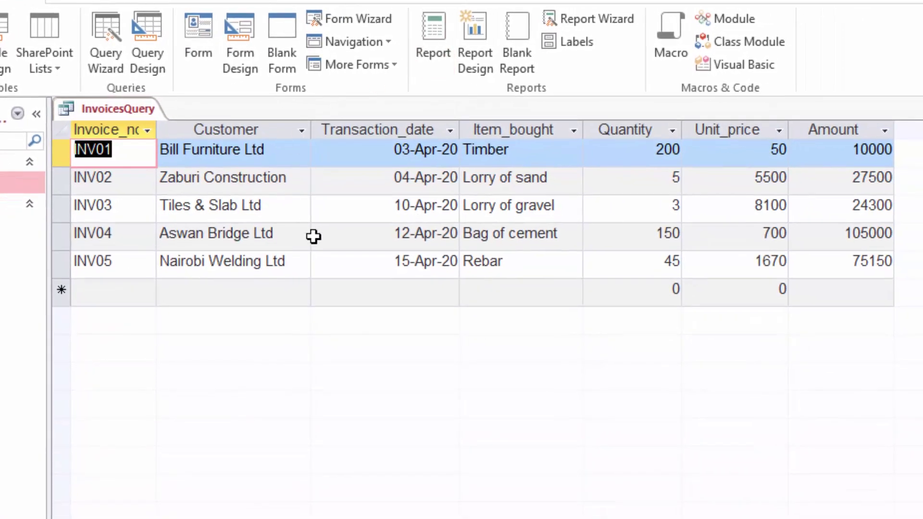
left_click(434, 28)
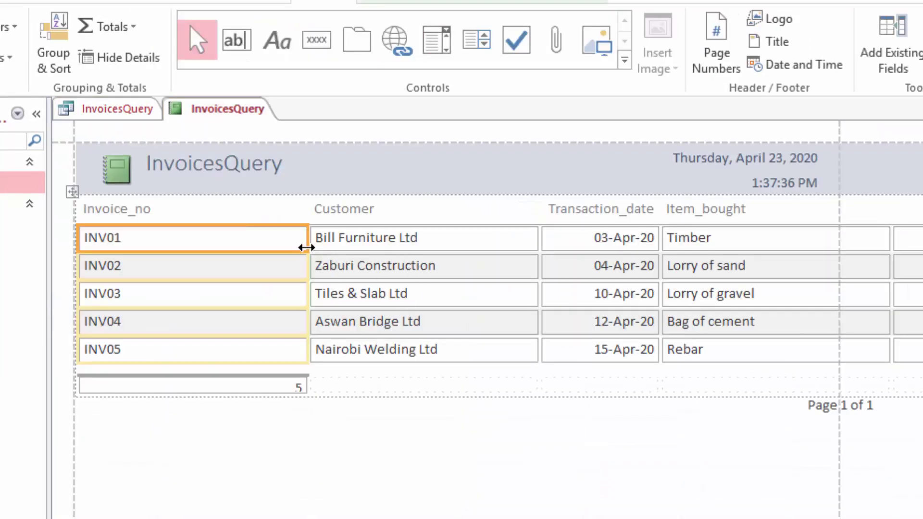
left_click_drag(308, 241, 178, 238)
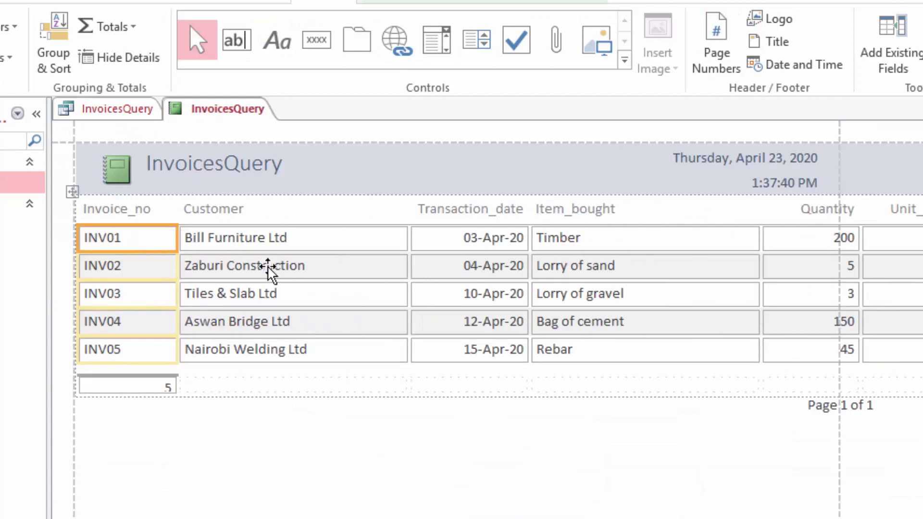
left_click(378, 239)
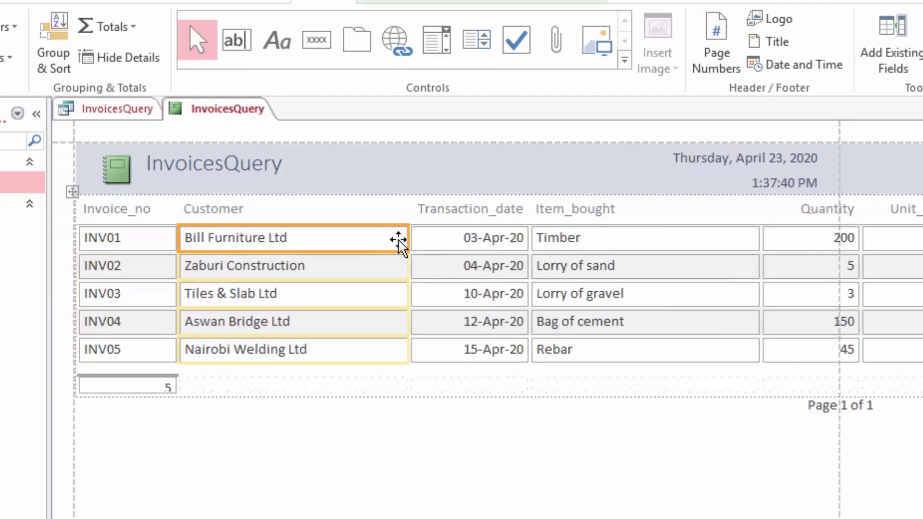
left_click_drag(409, 237, 333, 237)
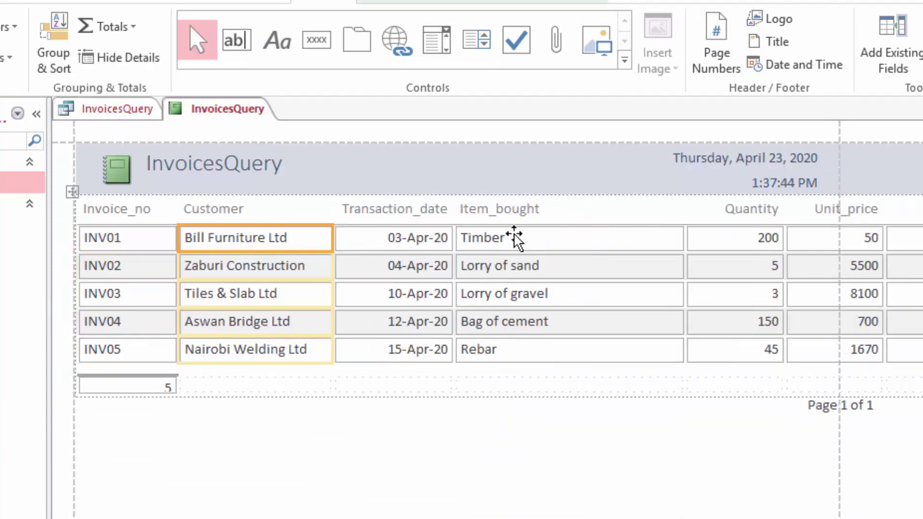
Step: Narrow the Item_bought, Quantity and Unit_price columns so that the report's fields fit within the page width
left_click(414, 239)
left_click(543, 240)
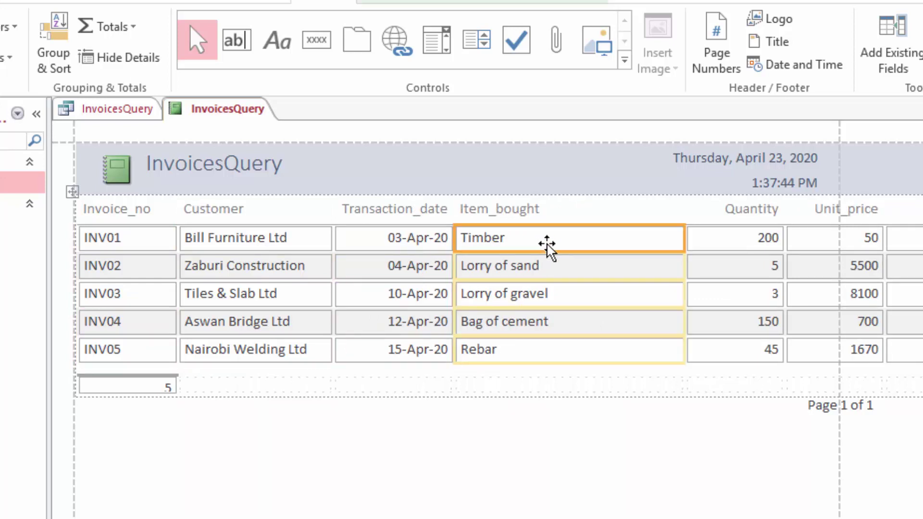
left_click_drag(690, 241, 576, 237)
left_click(637, 238)
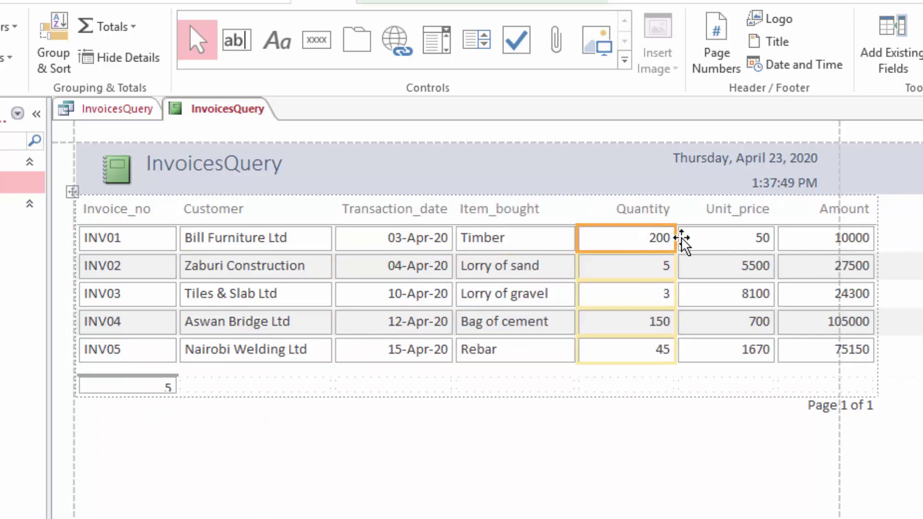
left_click_drag(676, 234, 648, 234)
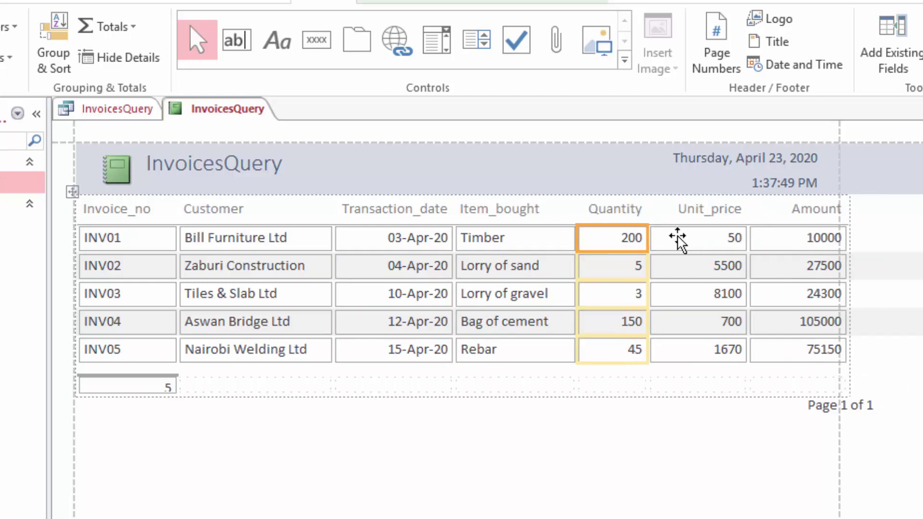
left_click(729, 237)
left_click_drag(745, 235, 719, 236)
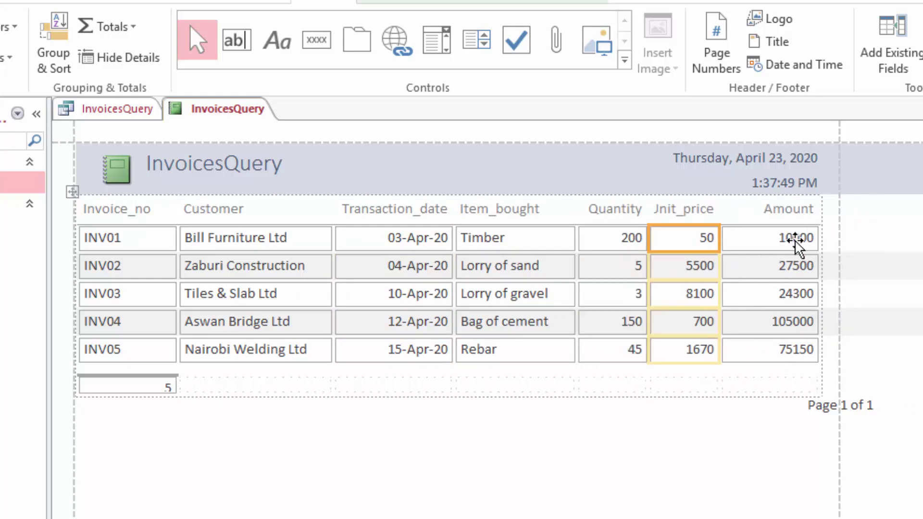
left_click(779, 239)
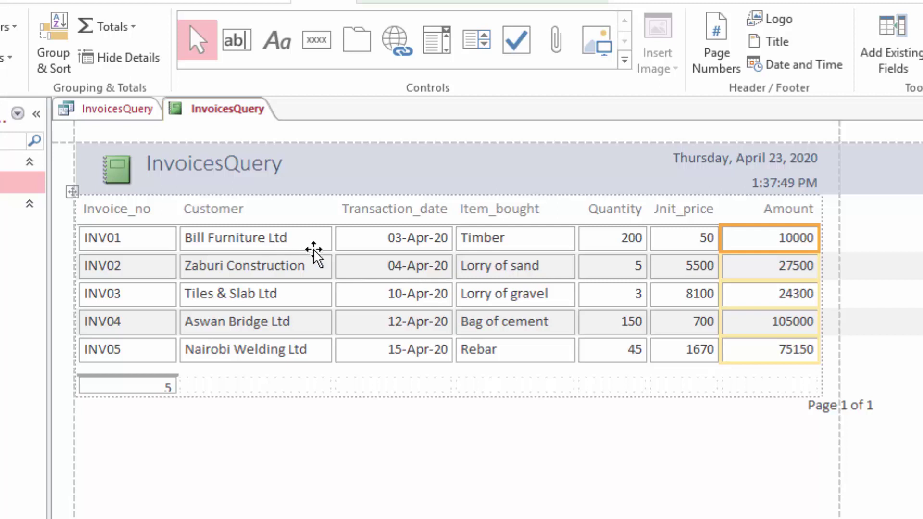
Step: Change the report title to "List of Invoices"
left_click(238, 165)
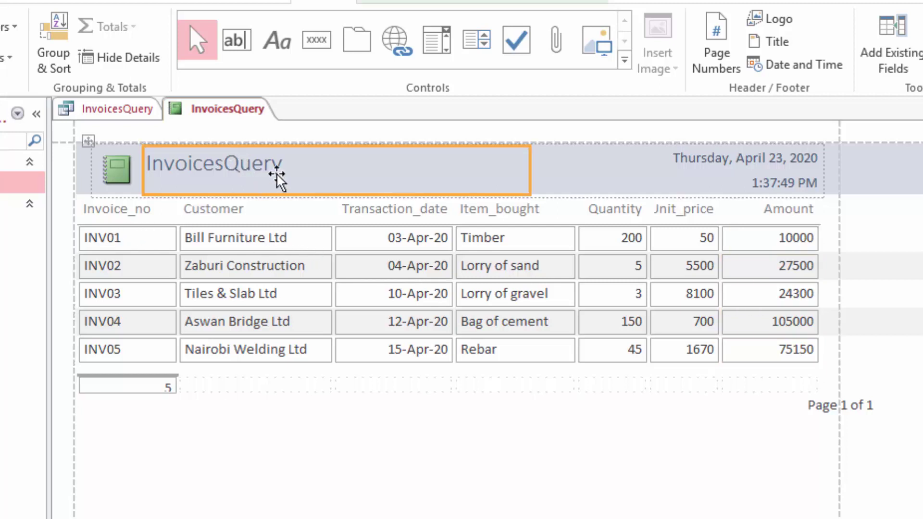
left_click(260, 166)
double_click(260, 166)
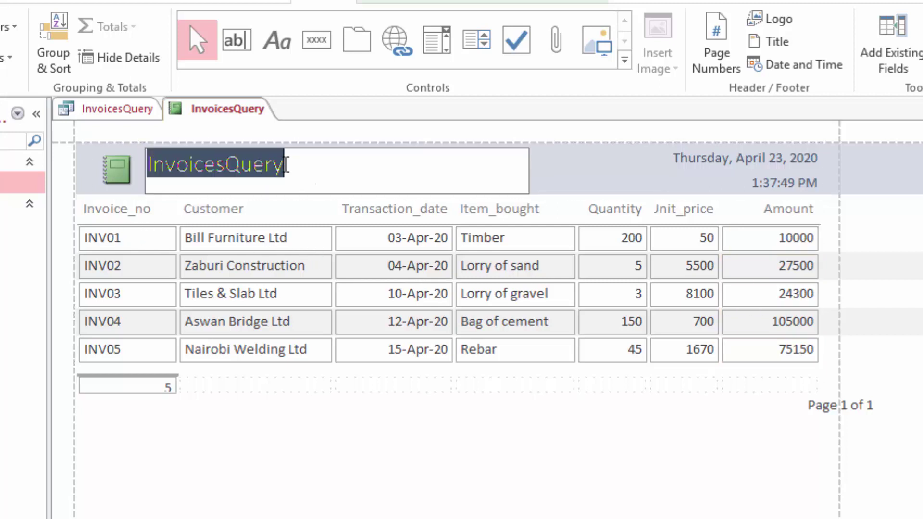
type("List ")
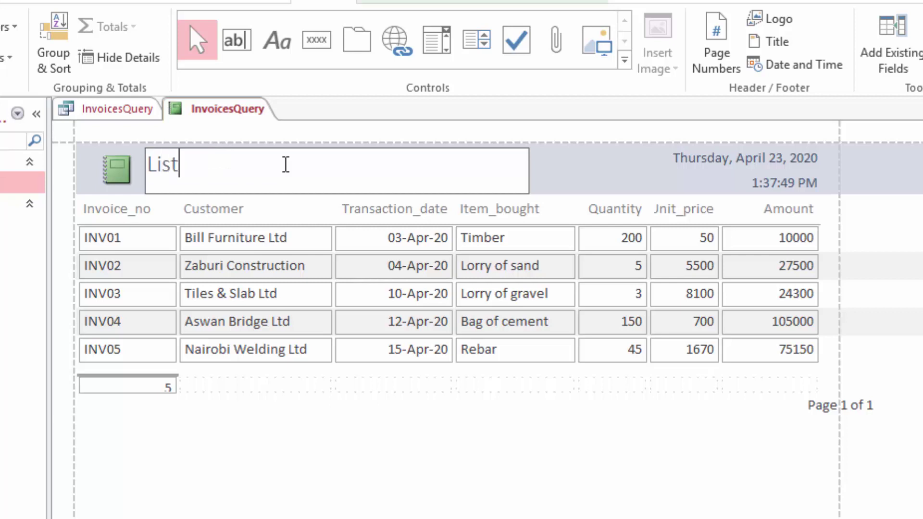
type("of Invoice")
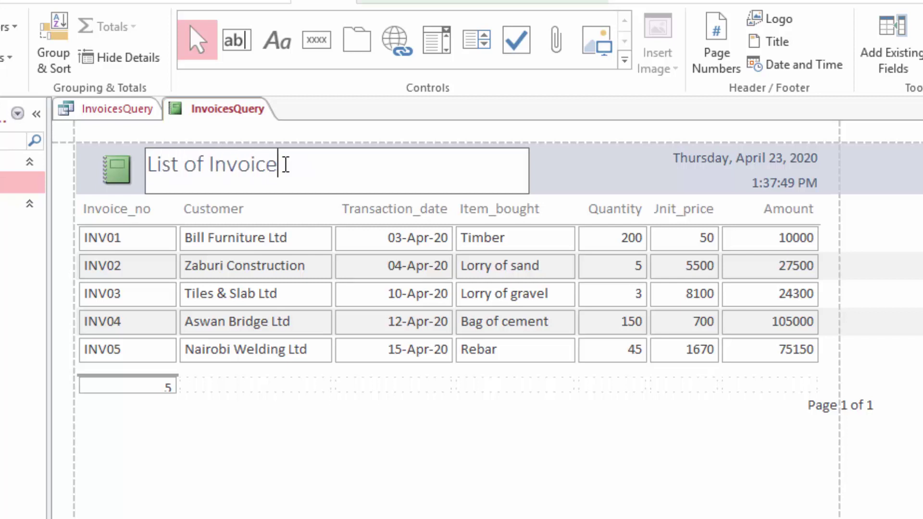
type("s")
left_click(338, 495)
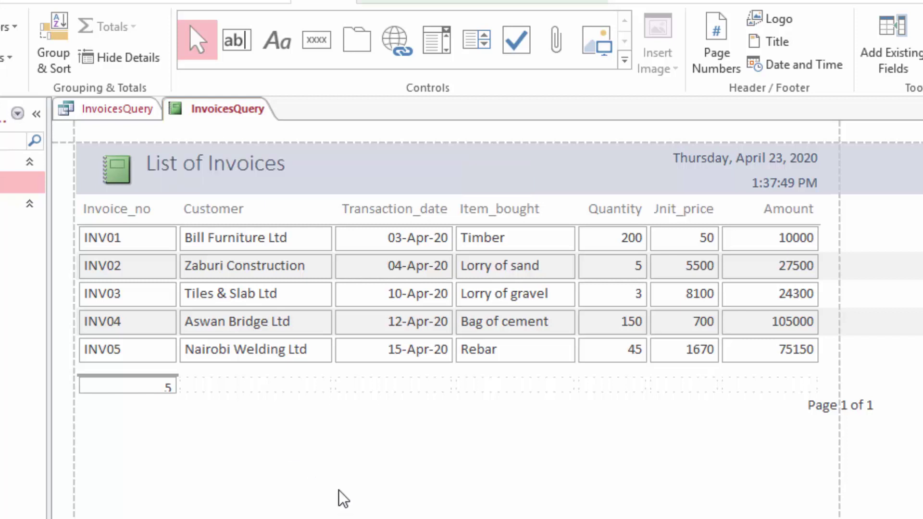
Step: Format the report title with a red font colour and bold text
left_click(198, 166)
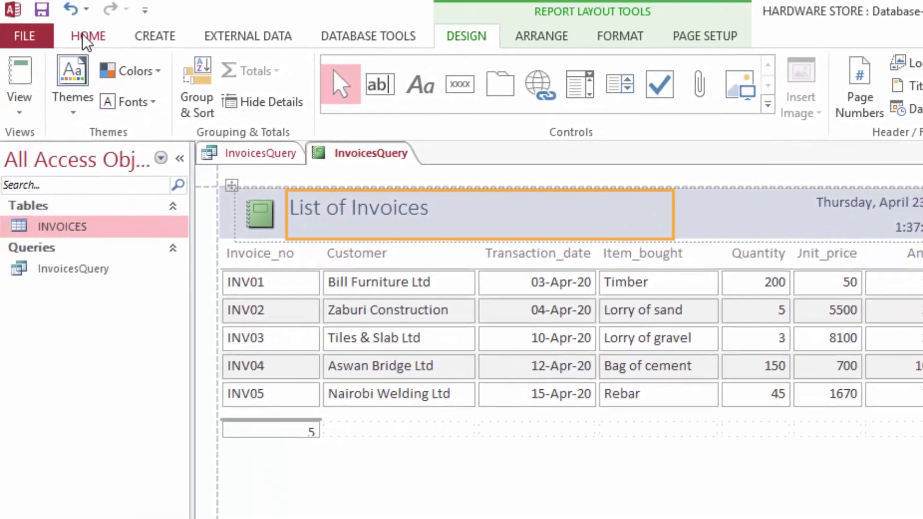
left_click(89, 38)
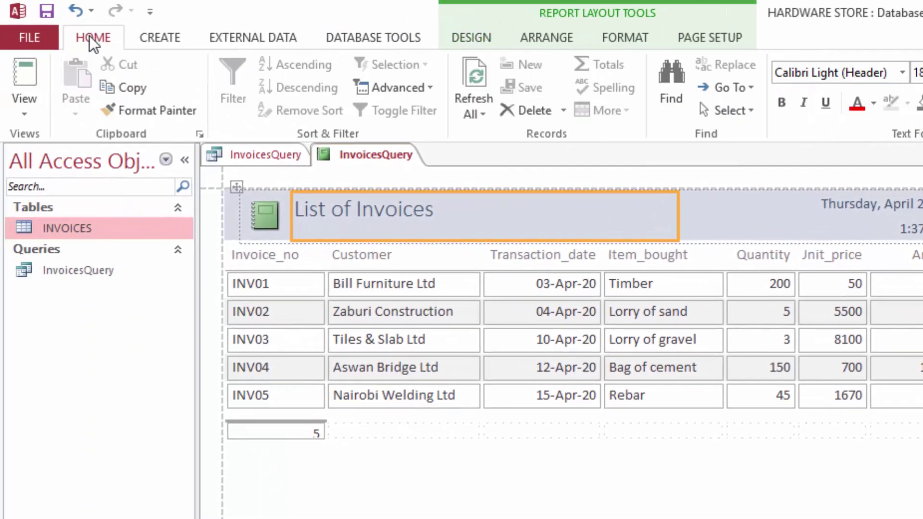
left_click(858, 102)
left_click(781, 101)
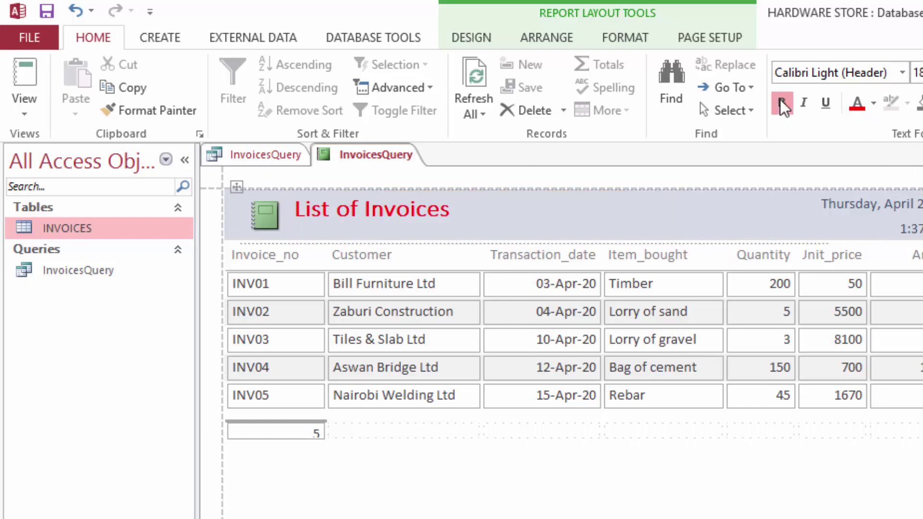
Step: Replace the underscores with spaces in two report column headings so they read "Invoice no" and "Transaction date"
left_click(498, 496)
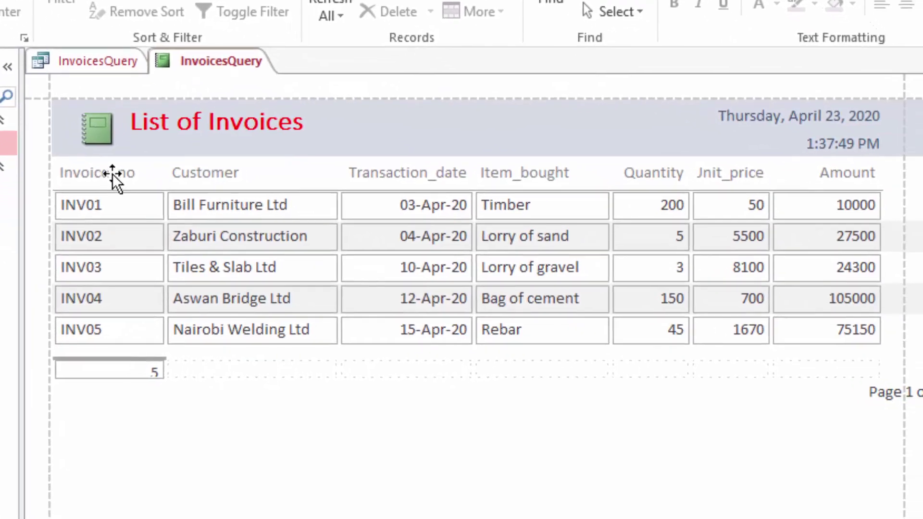
left_click(112, 172)
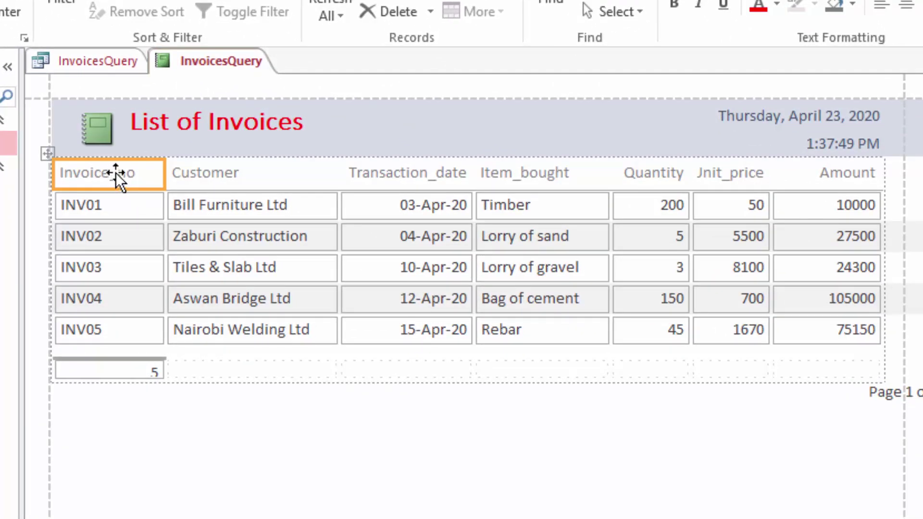
left_click(115, 172)
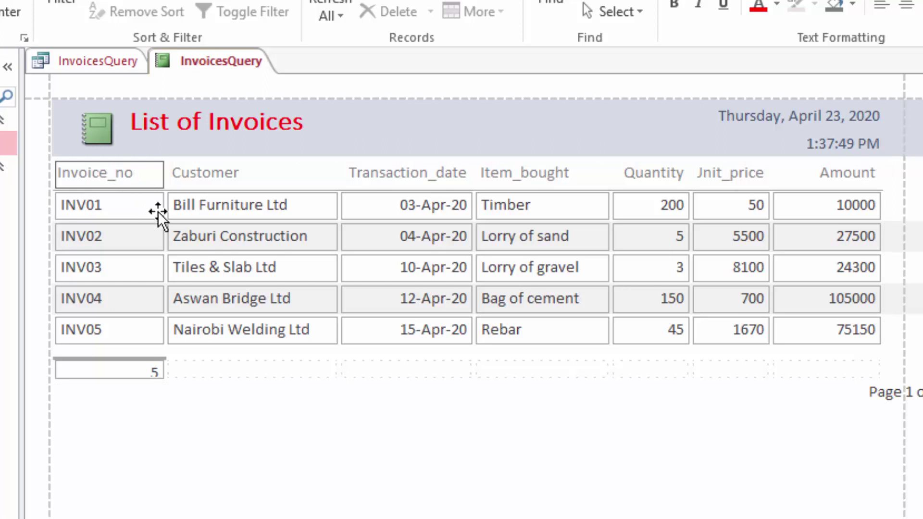
key("BackSpace")
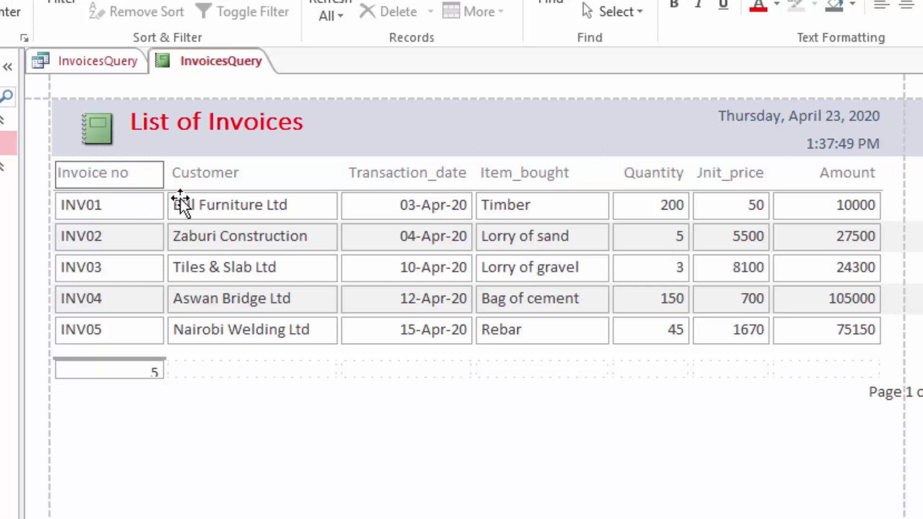
left_click(437, 173)
left_click(436, 173)
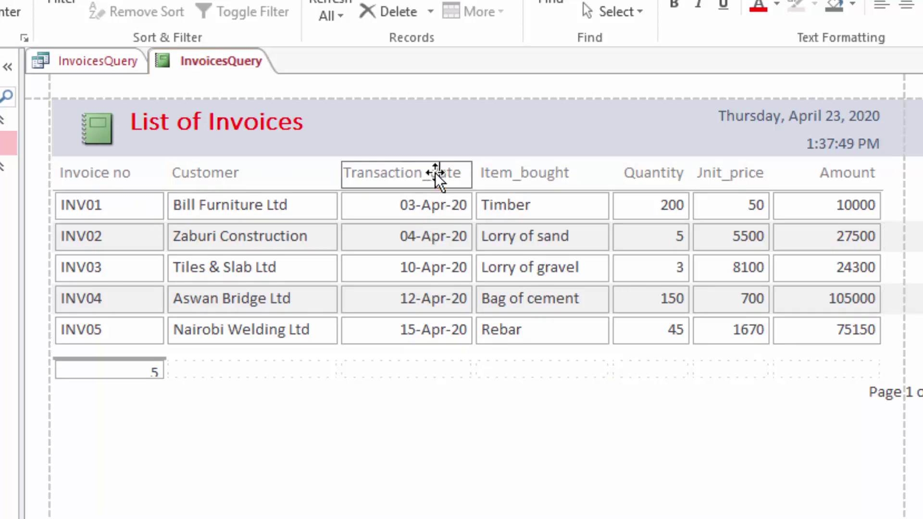
left_click(431, 173)
key("BackSpace")
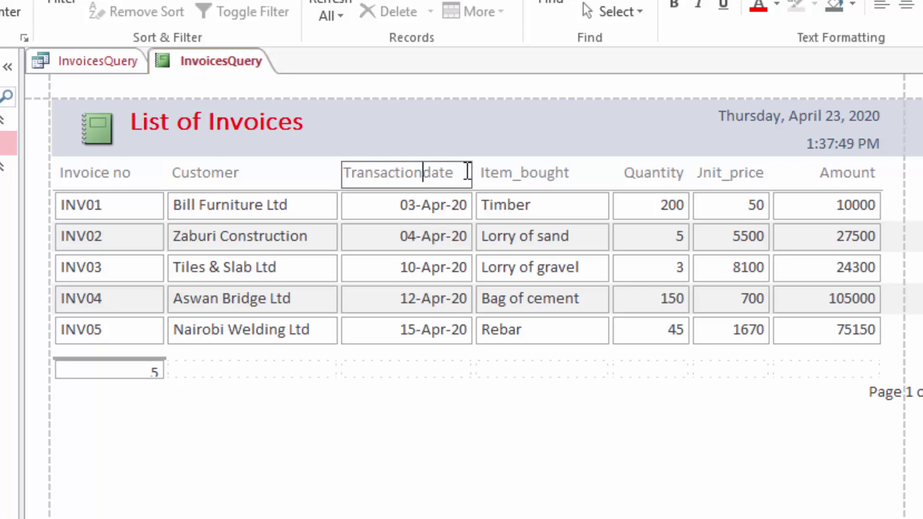
Step: Change the Item_bought column heading in the report to "Item bought"
left_click(523, 174)
left_click(523, 174)
double_click(535, 173)
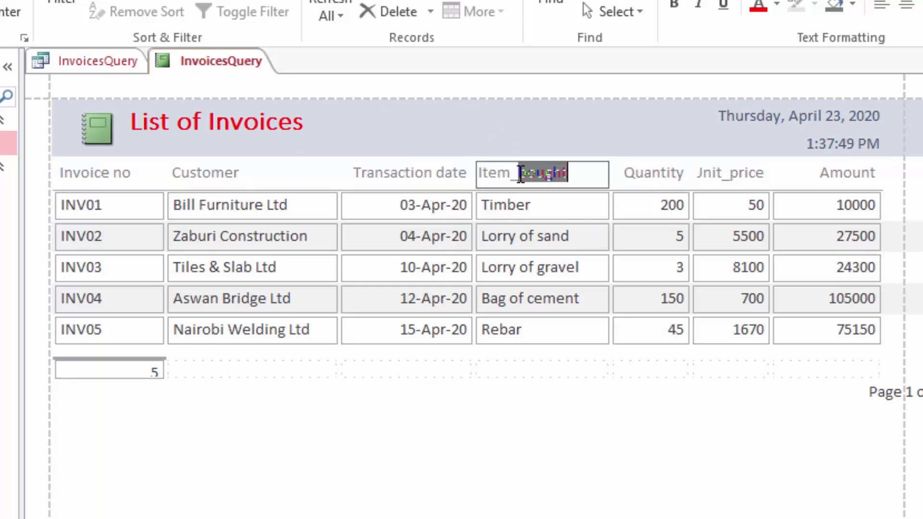
key("Left")
key("BackSpace")
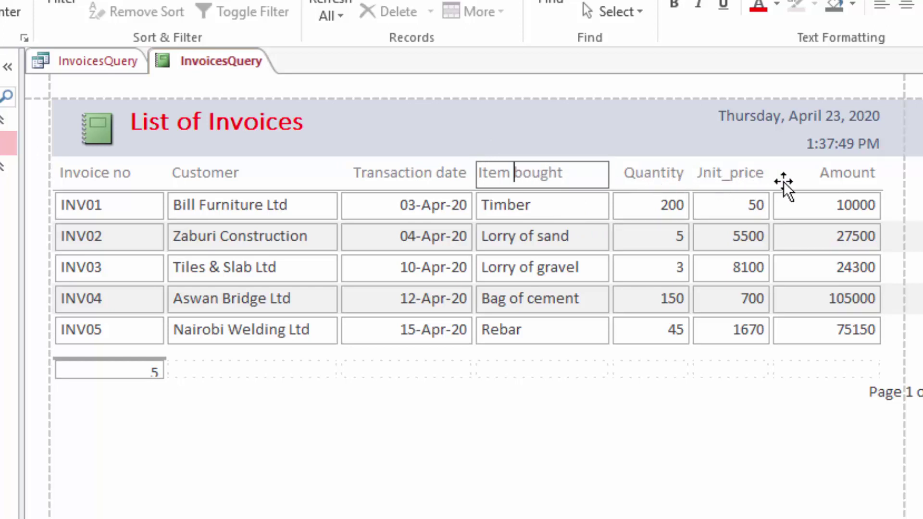
Step: Widen the Unit_price column slightly so its heading fits, and change the heading to "Unit price"
left_click(728, 174)
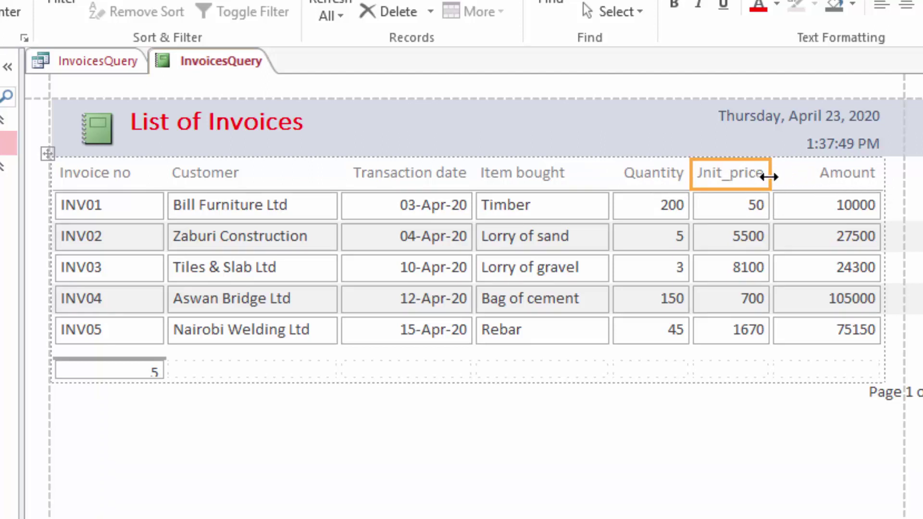
left_click_drag(769, 177, 771, 177)
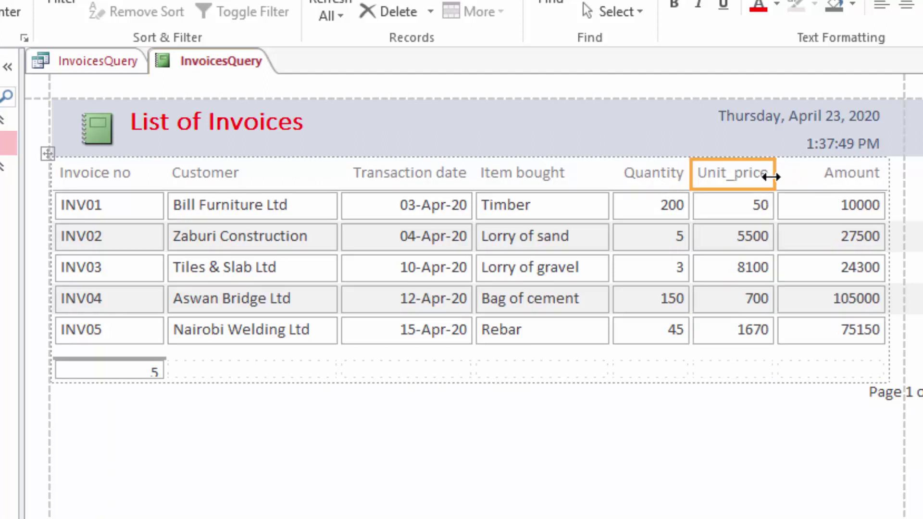
double_click(735, 172)
left_click(735, 172)
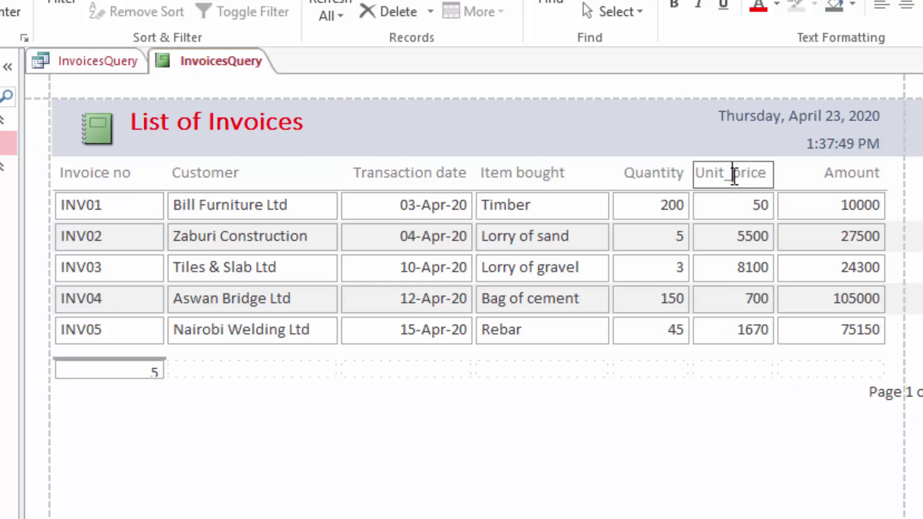
key("BackSpace")
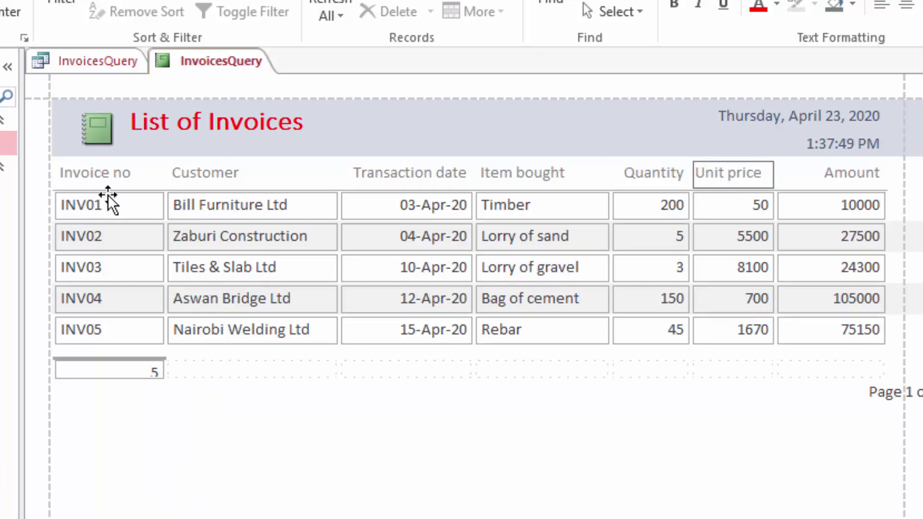
Step: Set the font colour of the Invoice no, Customer and Transaction date headings to purple
left_click(104, 173)
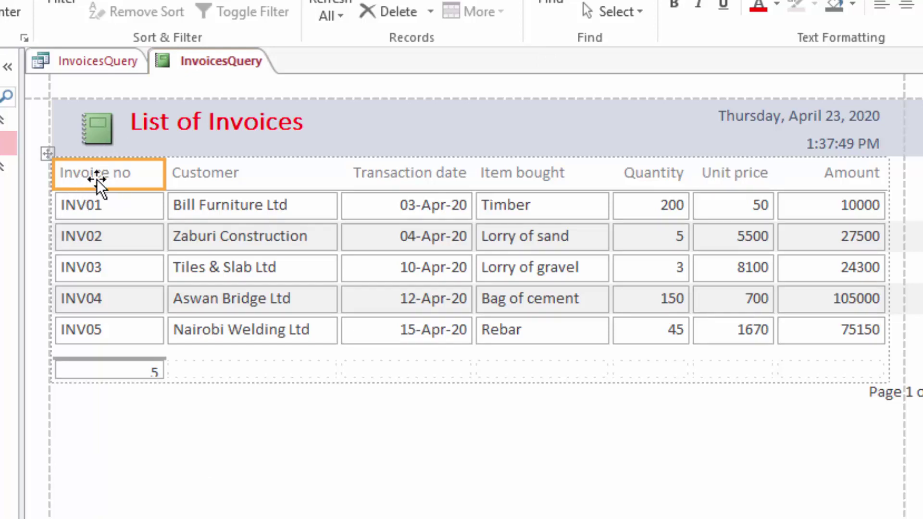
left_click(777, 5)
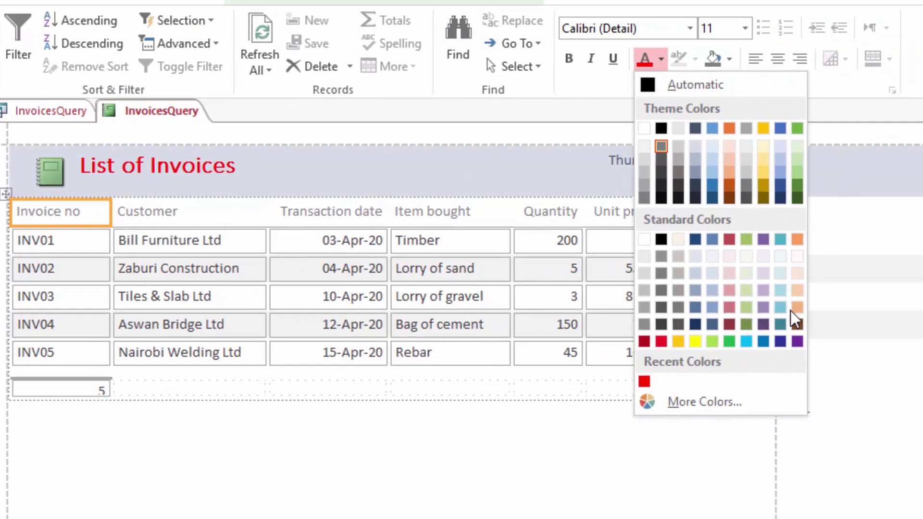
left_click(798, 341)
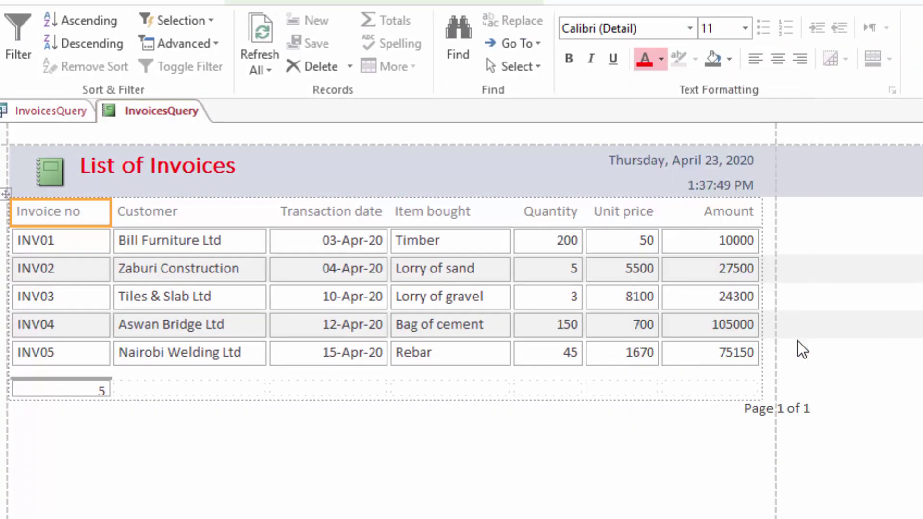
left_click(162, 213)
left_click(647, 62)
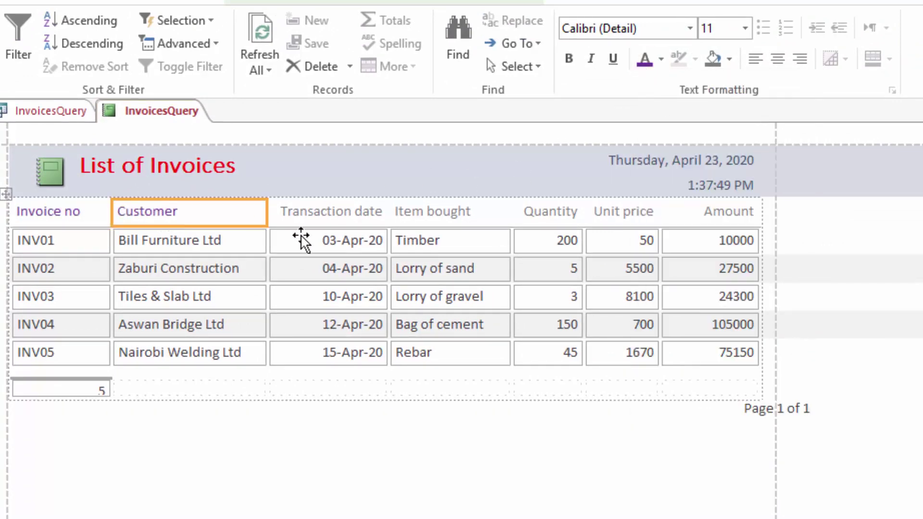
left_click(308, 211)
left_click(643, 61)
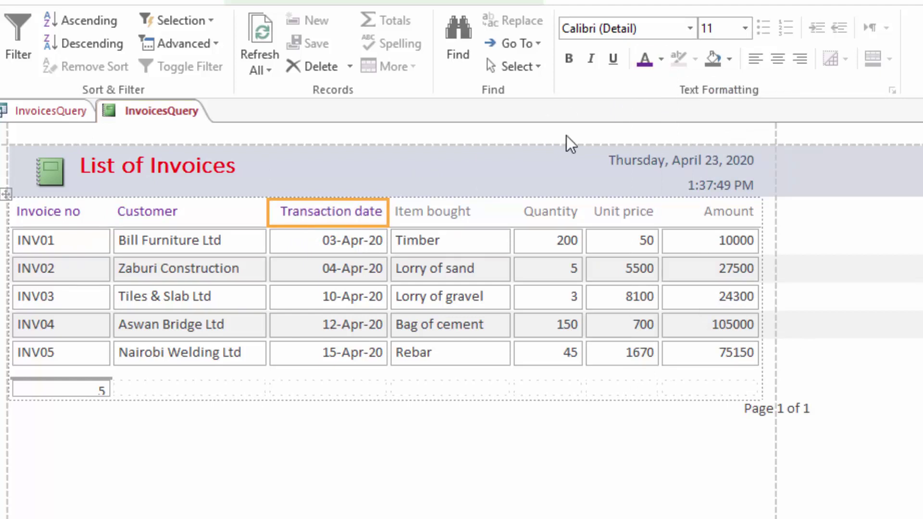
Step: Apply the same purple font colour to the Item bought, Quantity, Unit price and Amount headings
left_click(445, 214)
left_click(647, 61)
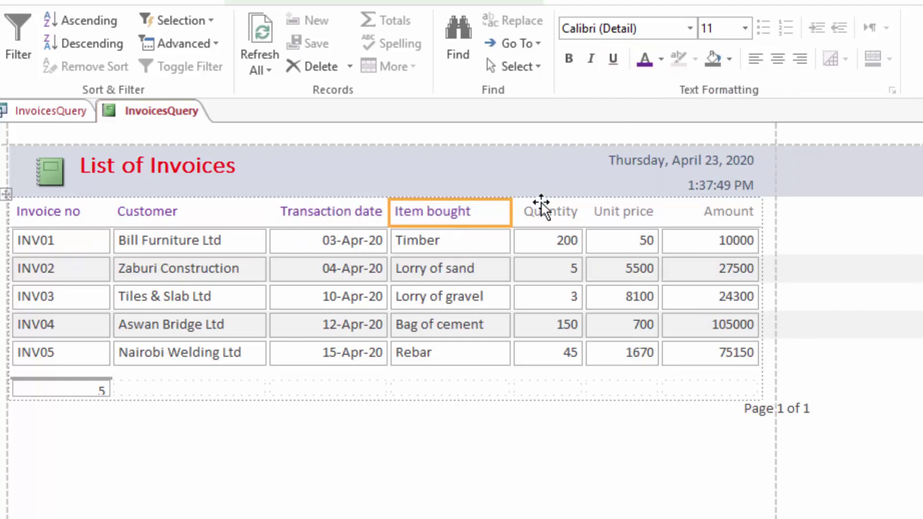
left_click(564, 213)
left_click(641, 62)
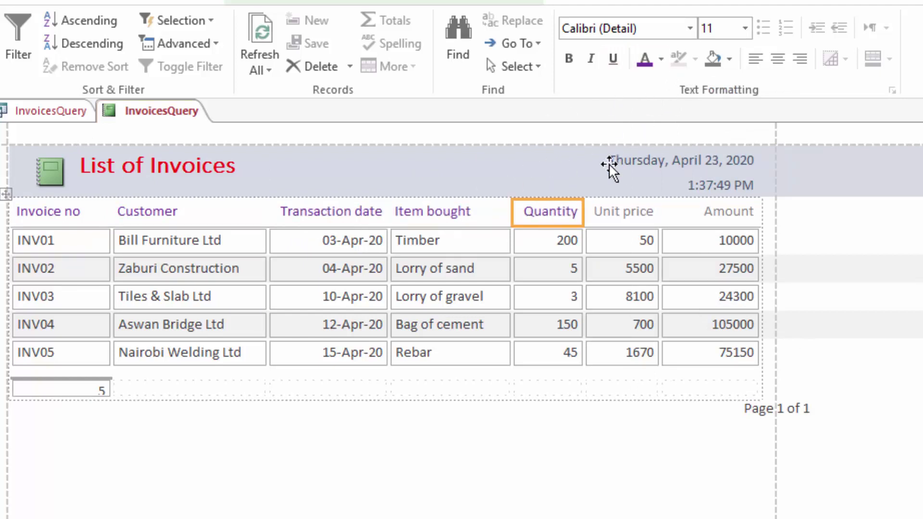
left_click(601, 214)
left_click(646, 62)
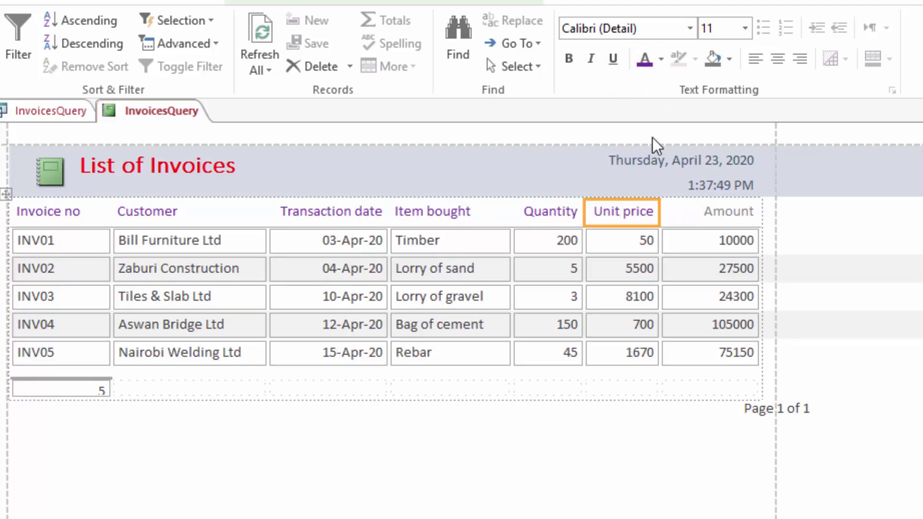
left_click(683, 214)
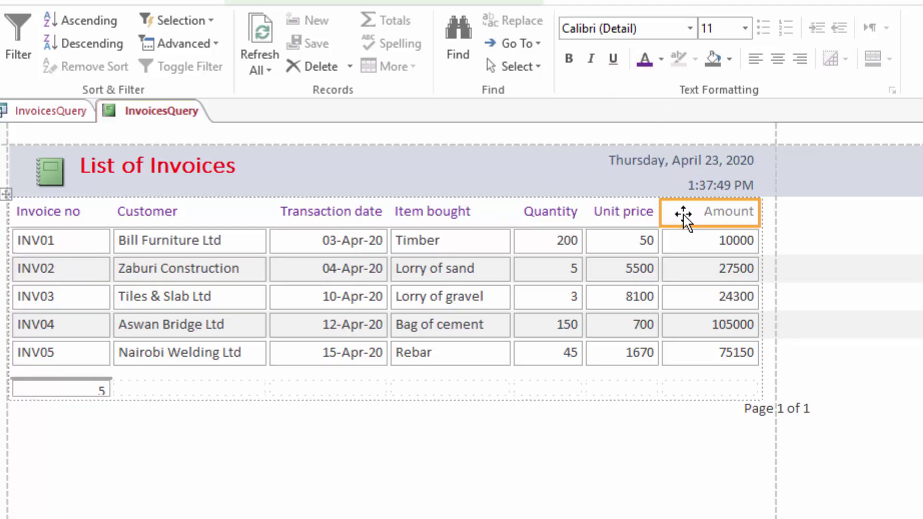
left_click(643, 58)
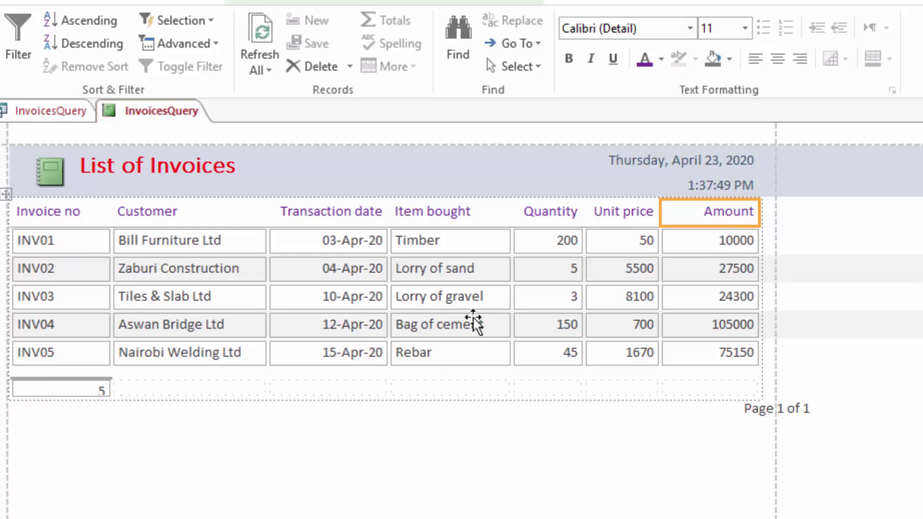
Step: Add a Sum total for the Amount column of the report
left_click(704, 268)
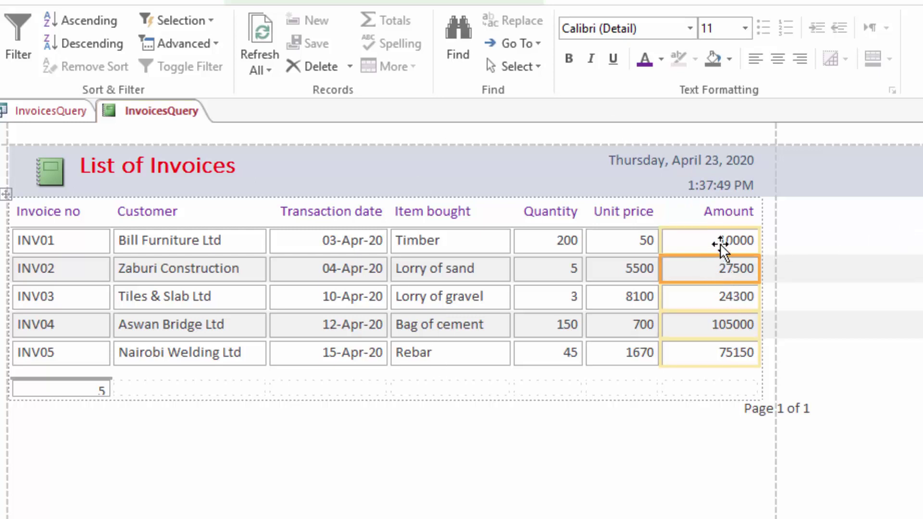
left_click(719, 303)
left_click(719, 334)
left_click(719, 355)
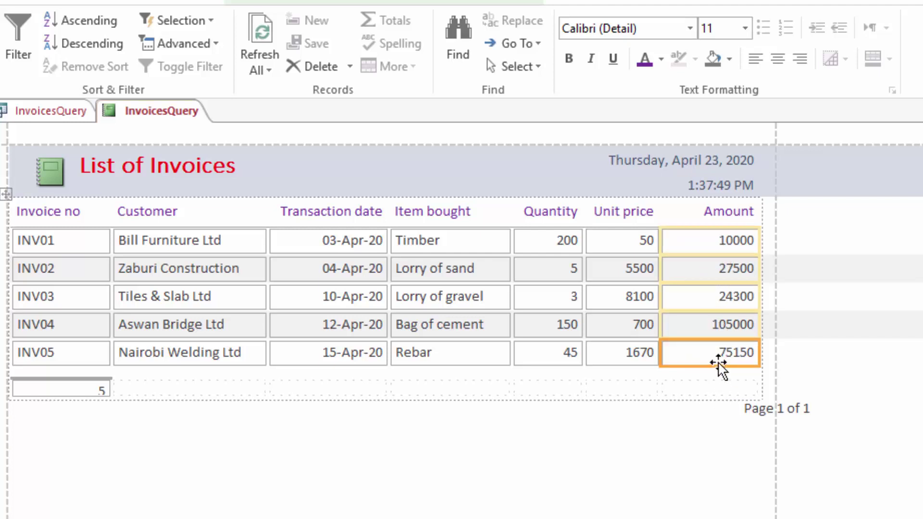
left_click(702, 270)
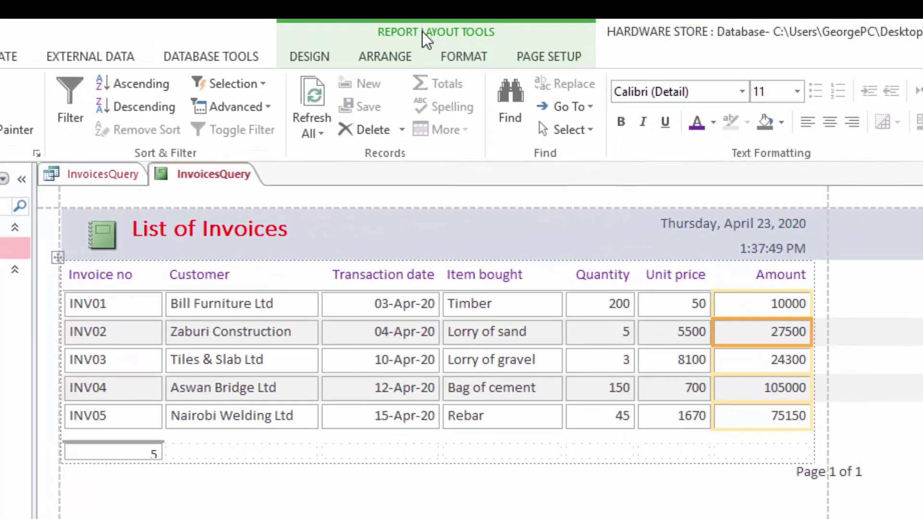
left_click(424, 31)
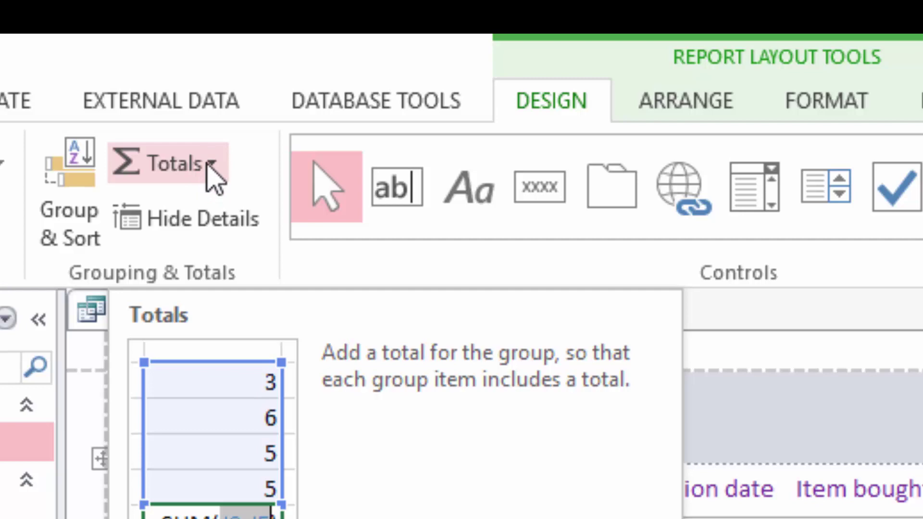
left_click(211, 172)
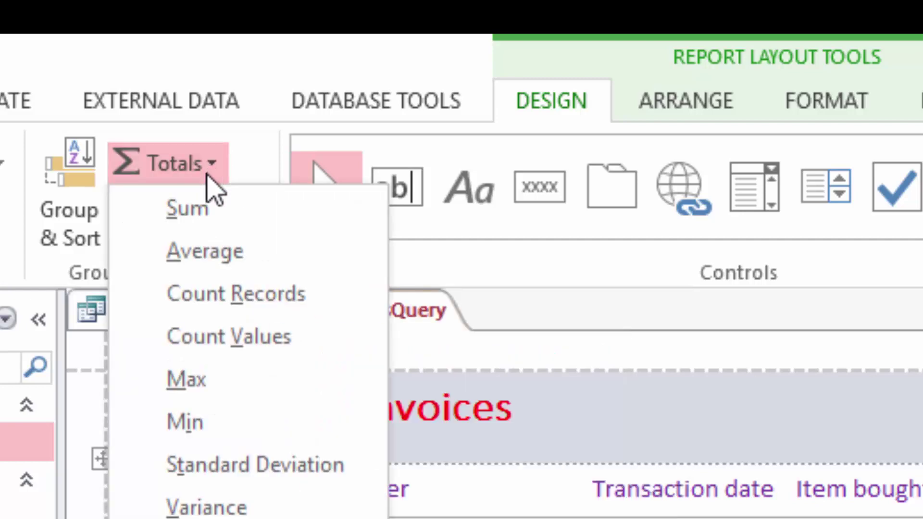
left_click(195, 214)
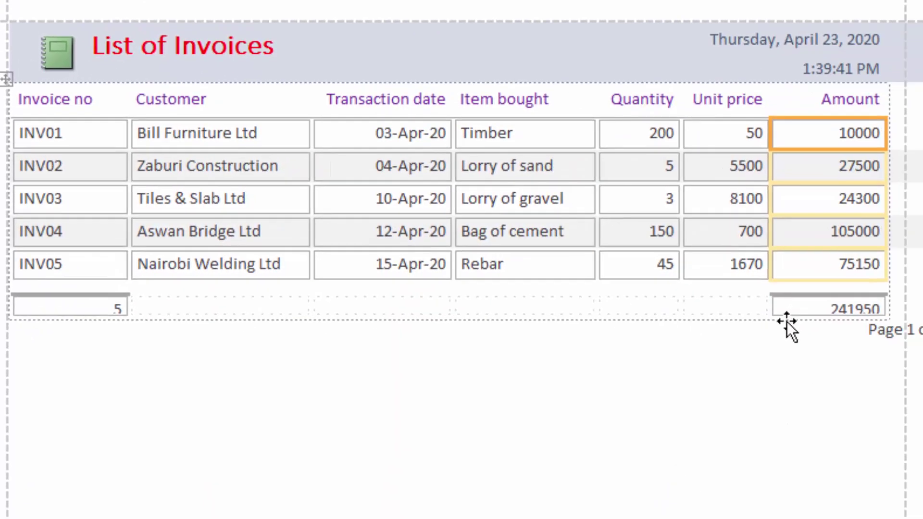
Step: Increase the height of the Amount total's box and format the total in bold with a dark orange font colour
left_click(802, 308)
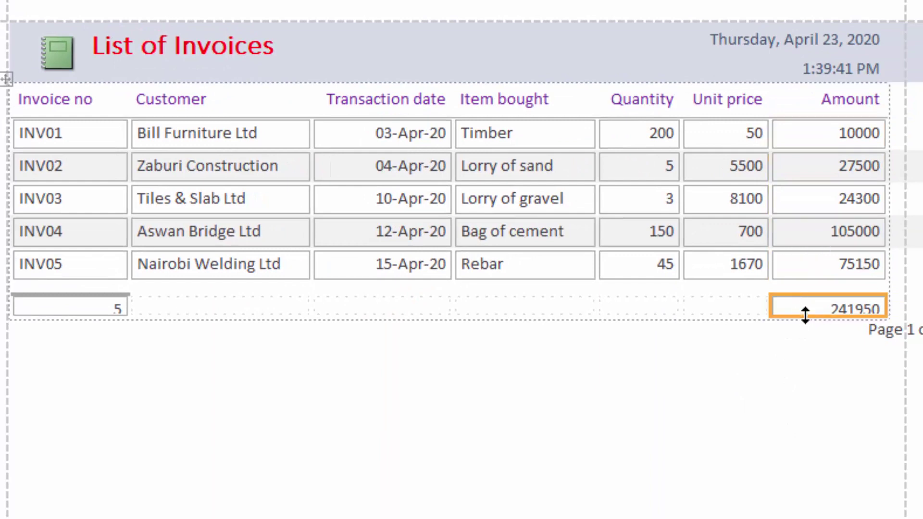
left_click_drag(805, 315, 806, 325)
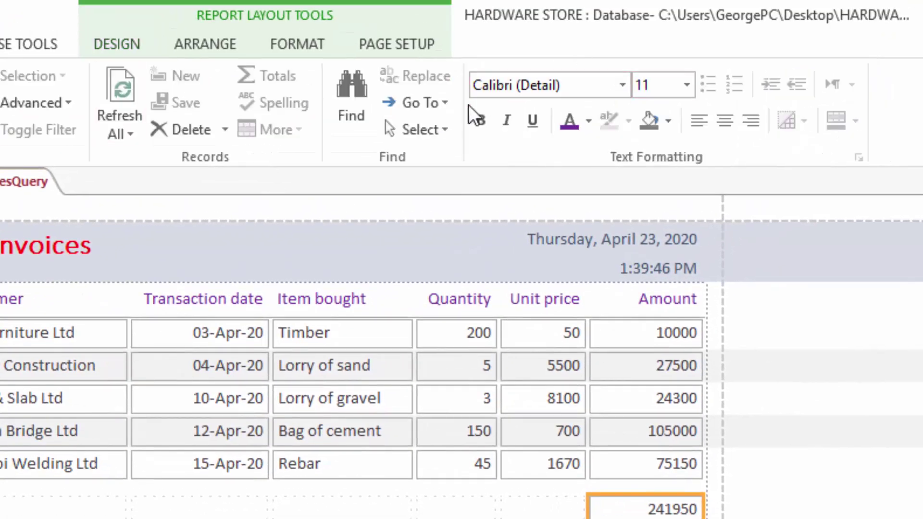
left_click(482, 122)
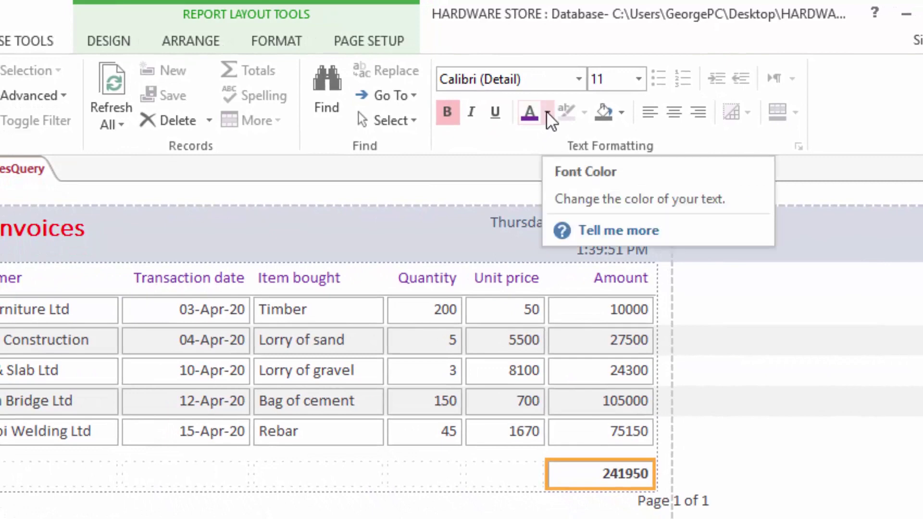
left_click(550, 112)
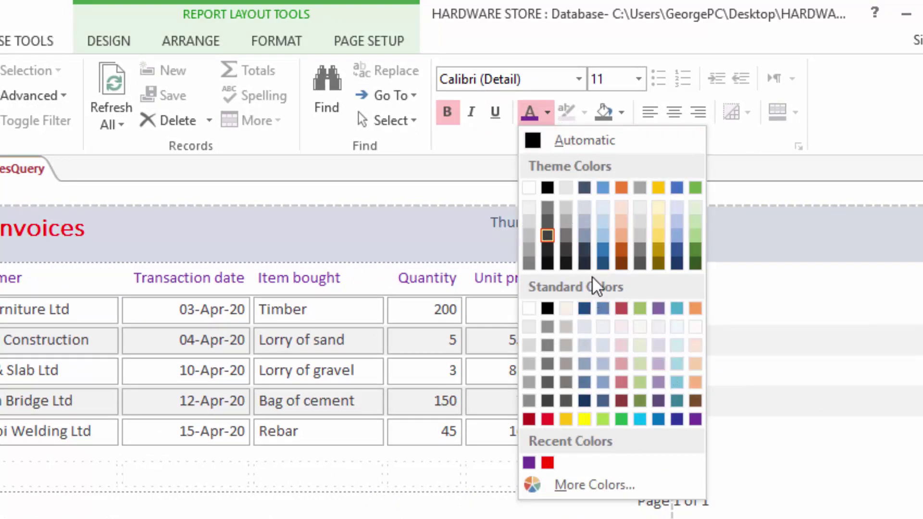
left_click(621, 246)
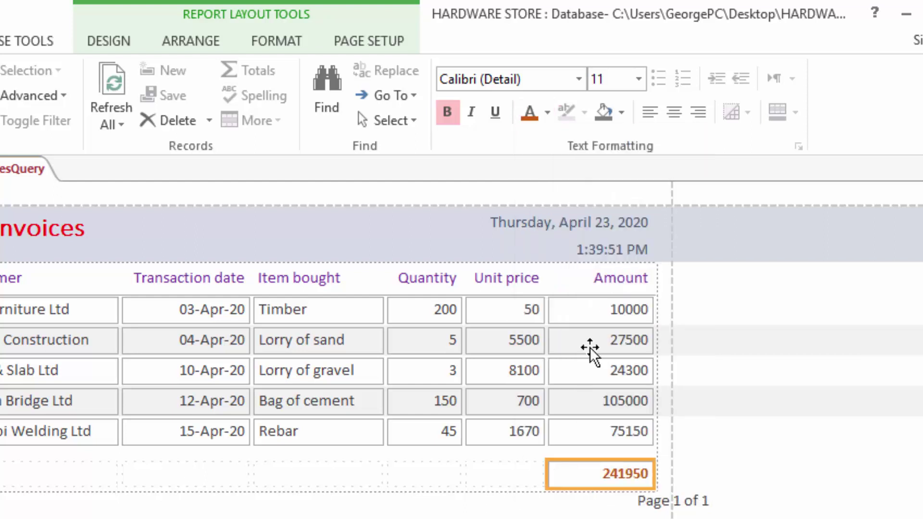
left_click(509, 475)
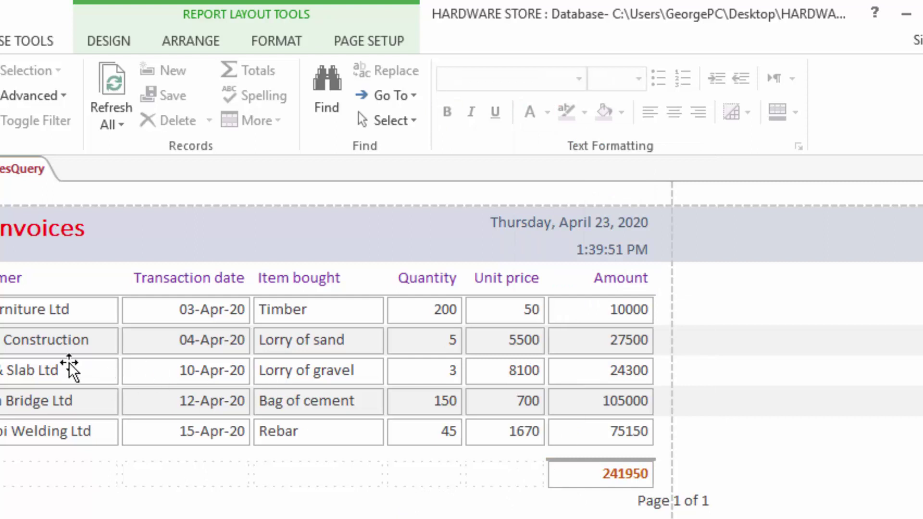